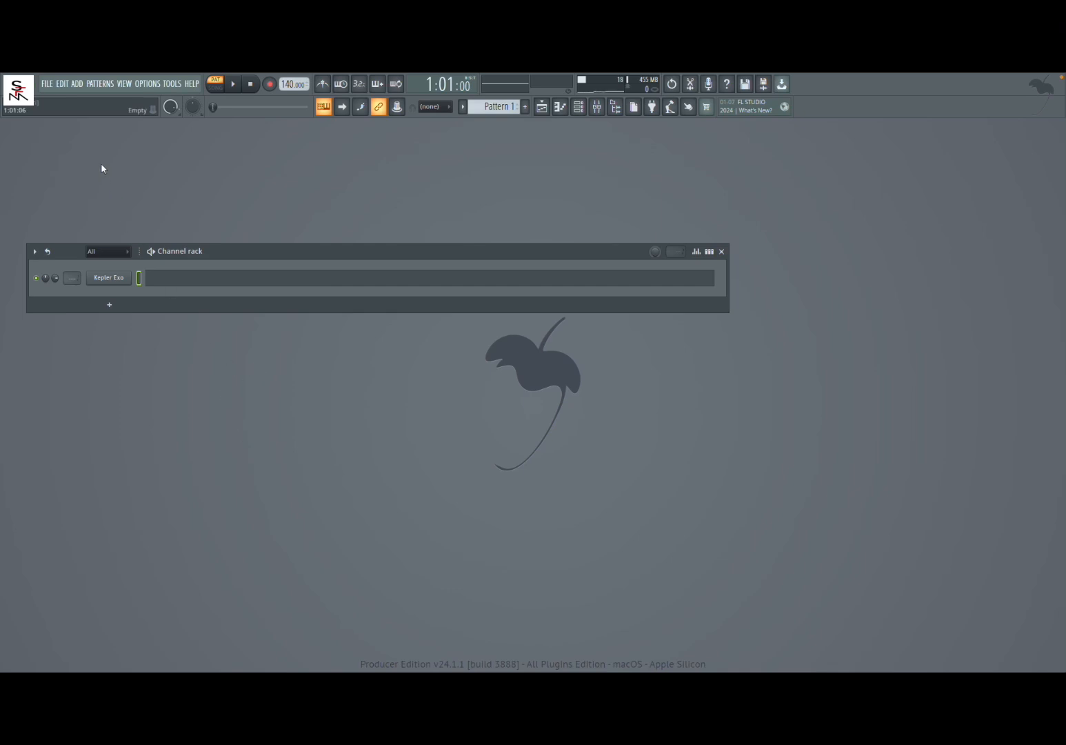
Step: Start a new project from a template, discarding the changes to the current untitled project
click(50, 86)
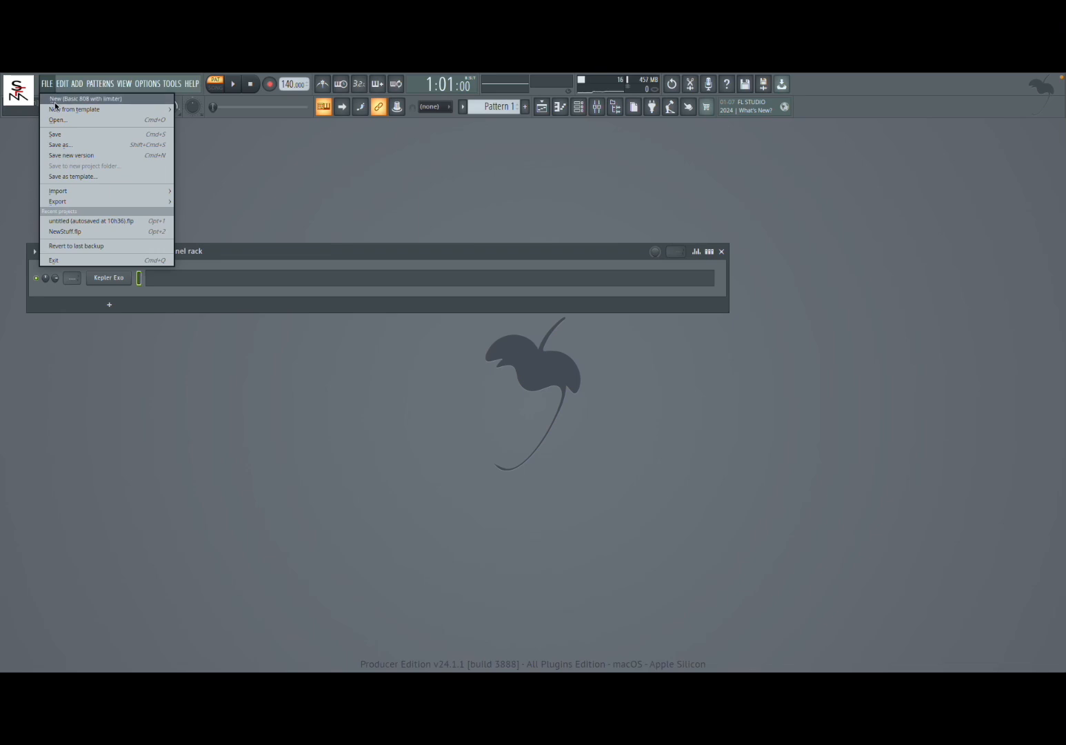
mouse_move(56, 109)
click(235, 187)
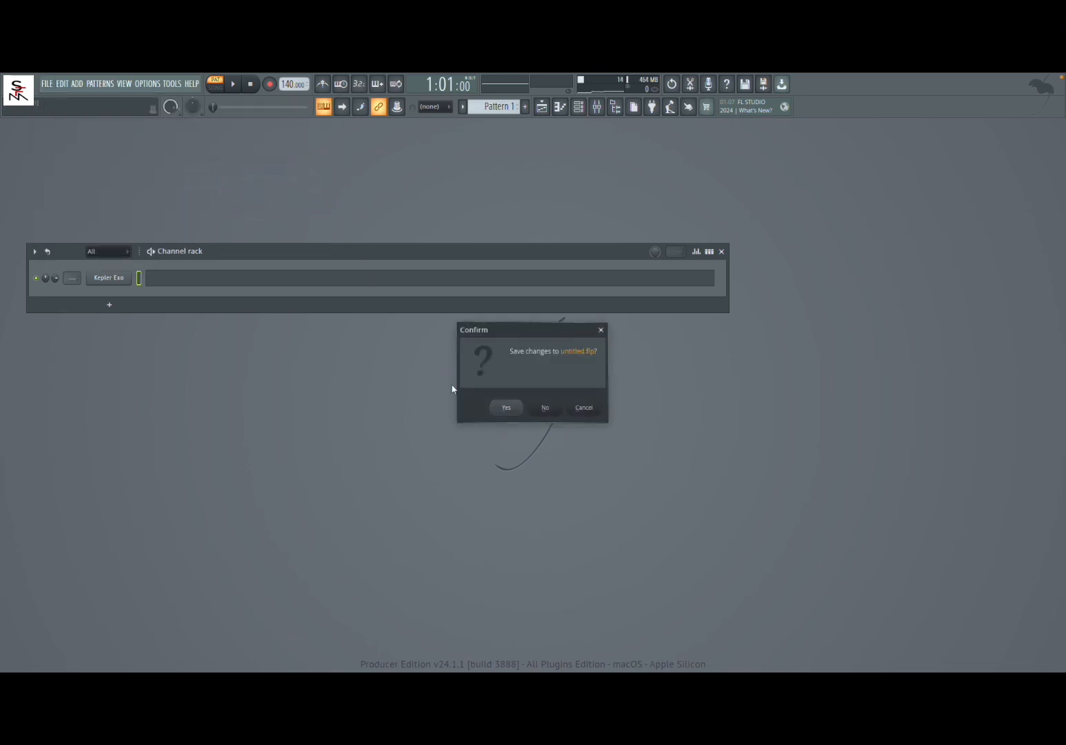
click(545, 408)
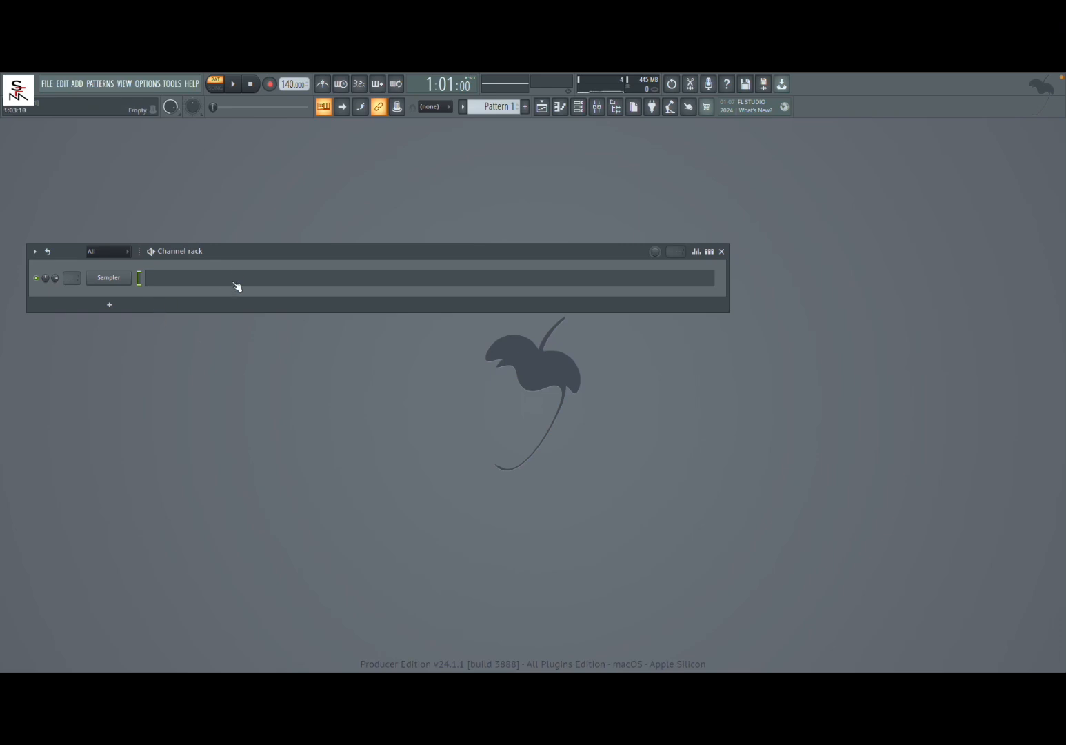
Step: Replace the Sampler channel with the Kepler Exo synthesizer and move its window up over the channel rack
right_click(107, 278)
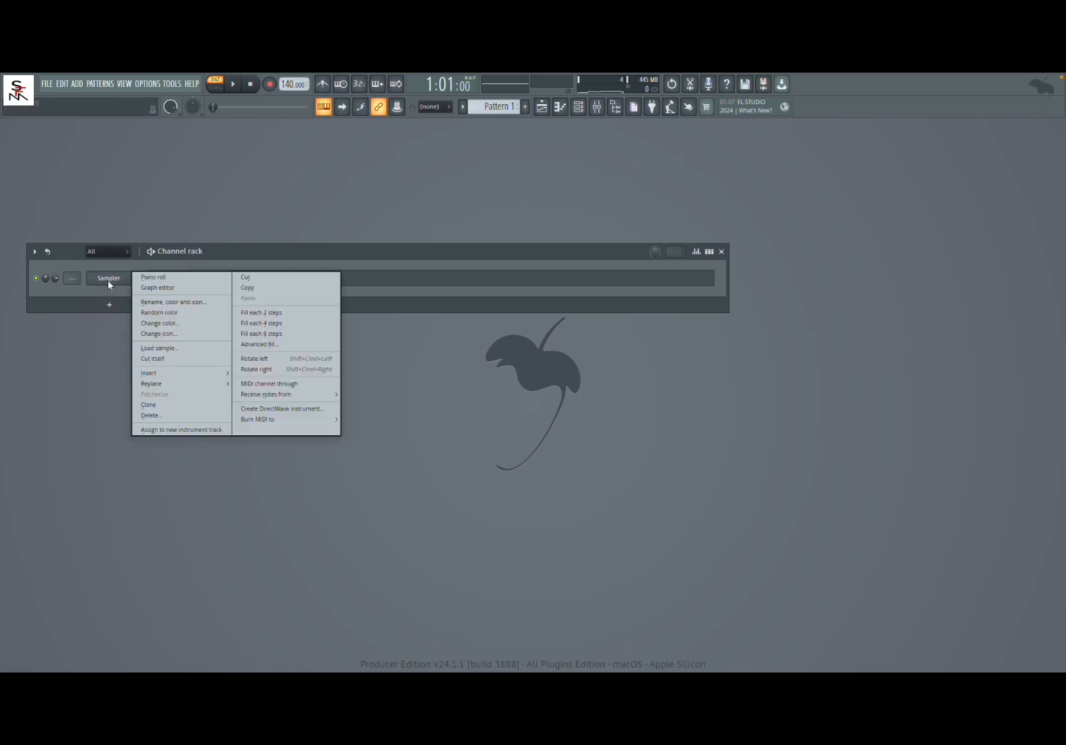
mouse_move(204, 384)
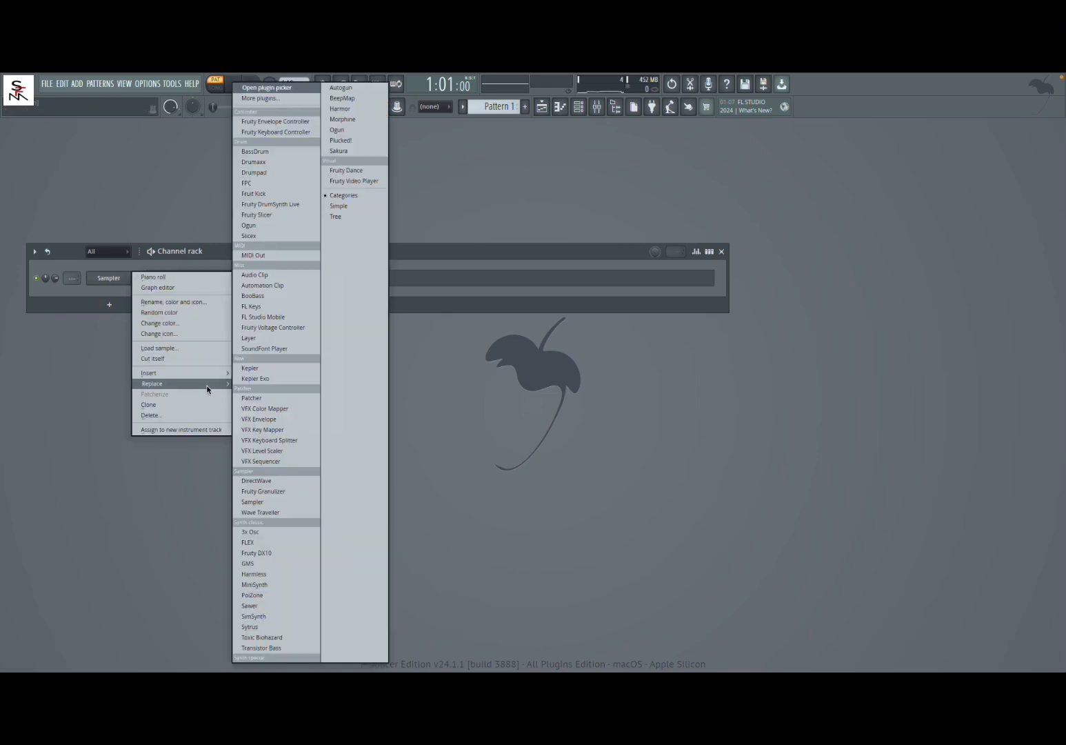
click(274, 378)
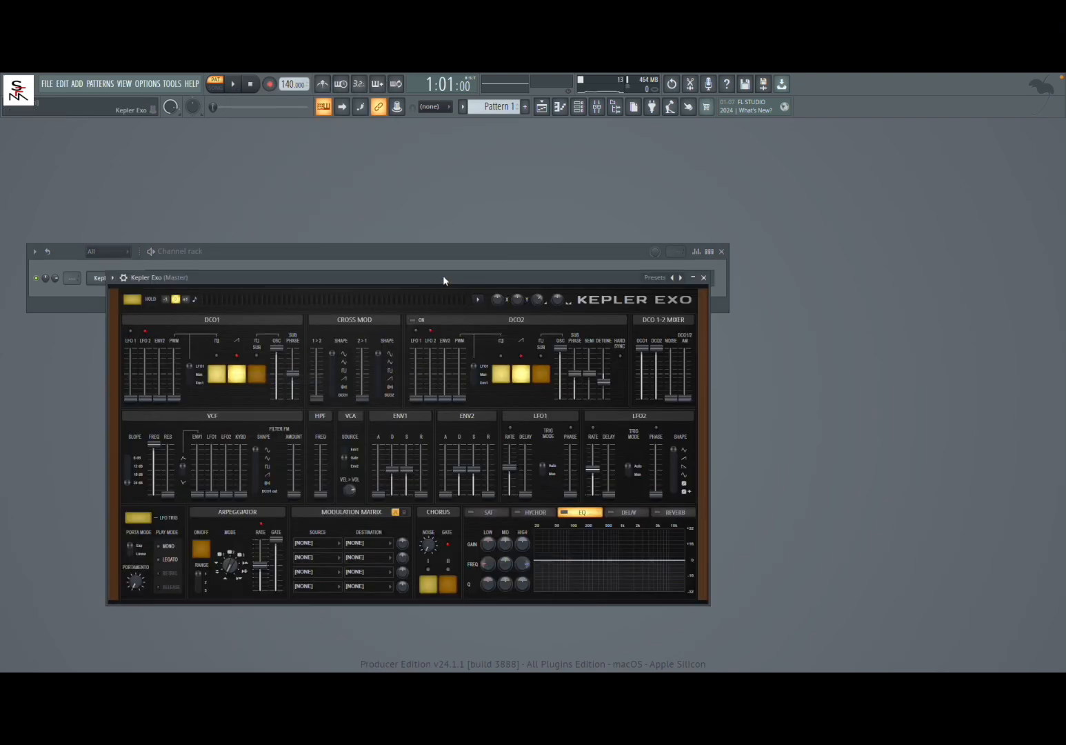
drag(444, 277, 460, 217)
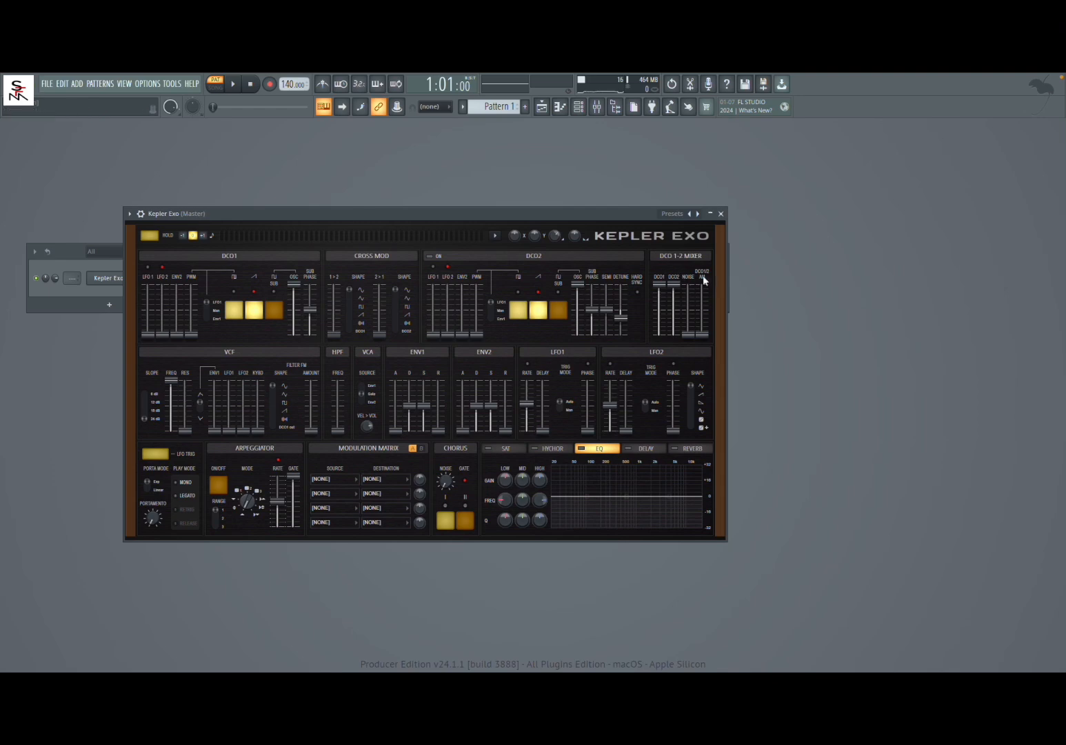
Step: Load the Springkeys preset from the Keys category in Kepler Exo and close the plugin window
click(682, 216)
mouse_move(718, 461)
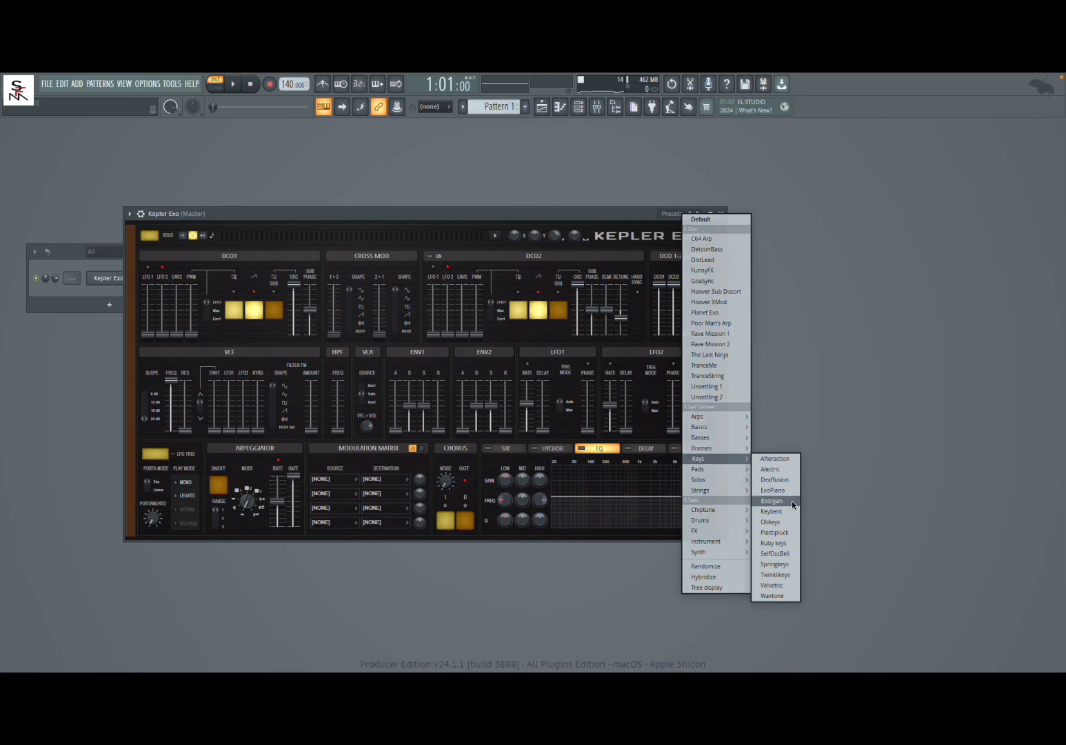
click(776, 565)
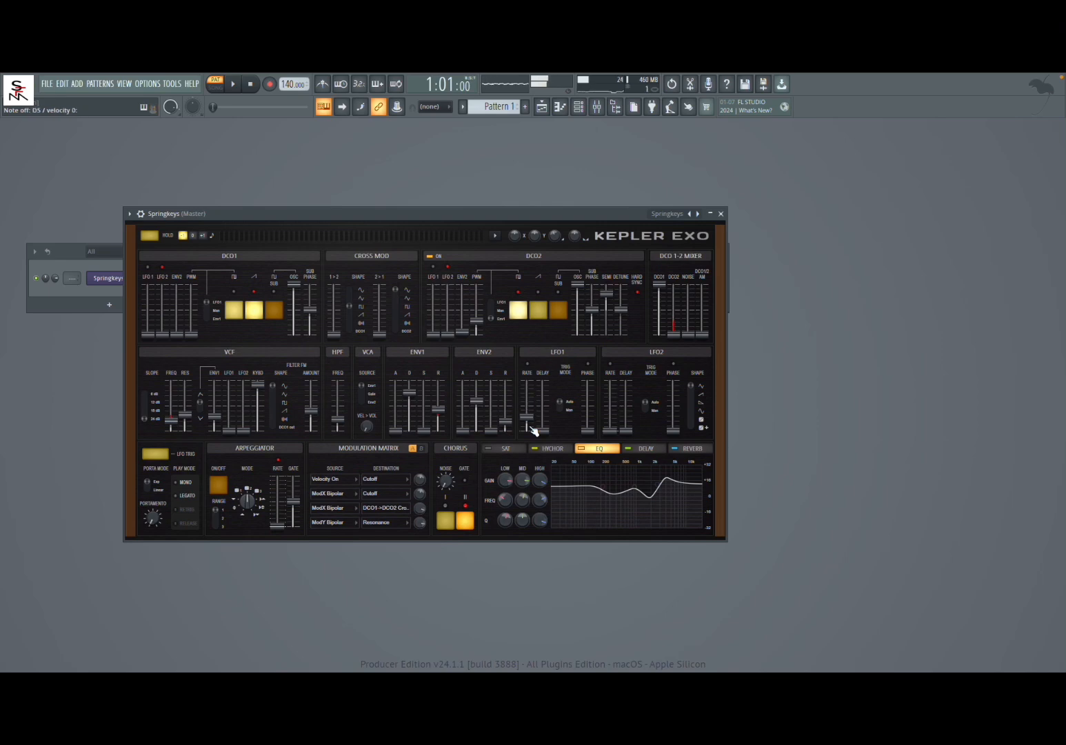
click(721, 214)
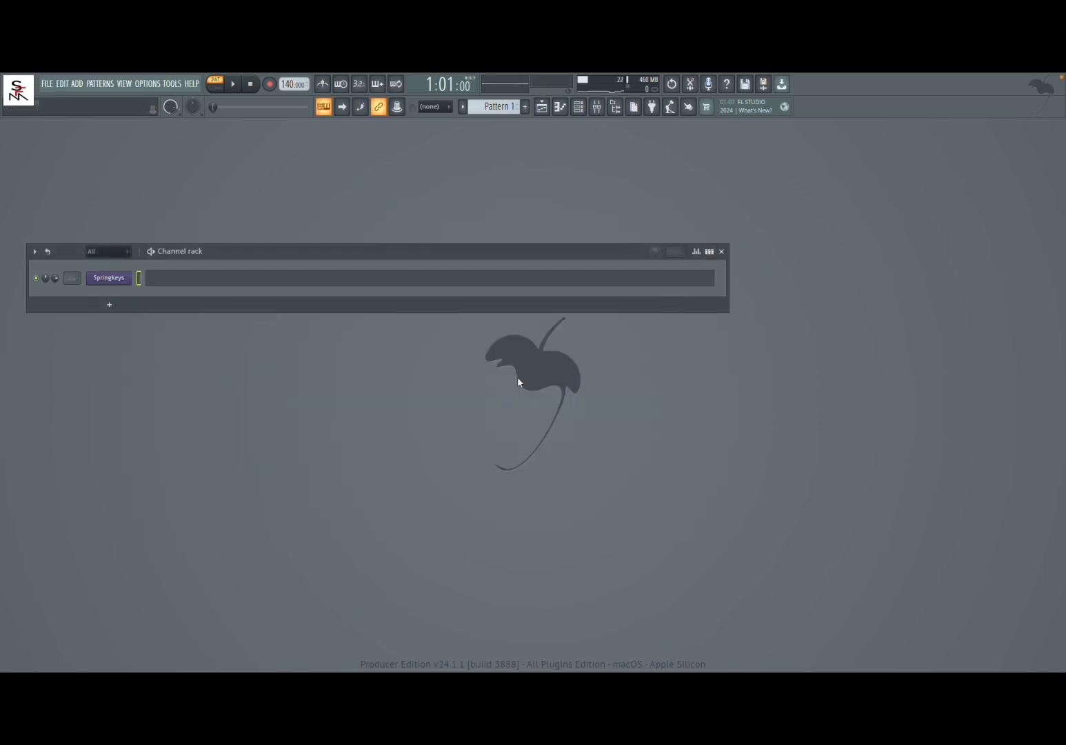
Step: Open the Springkeys channel's piano roll, check its scale options, and open the chord progression generator
click(224, 279)
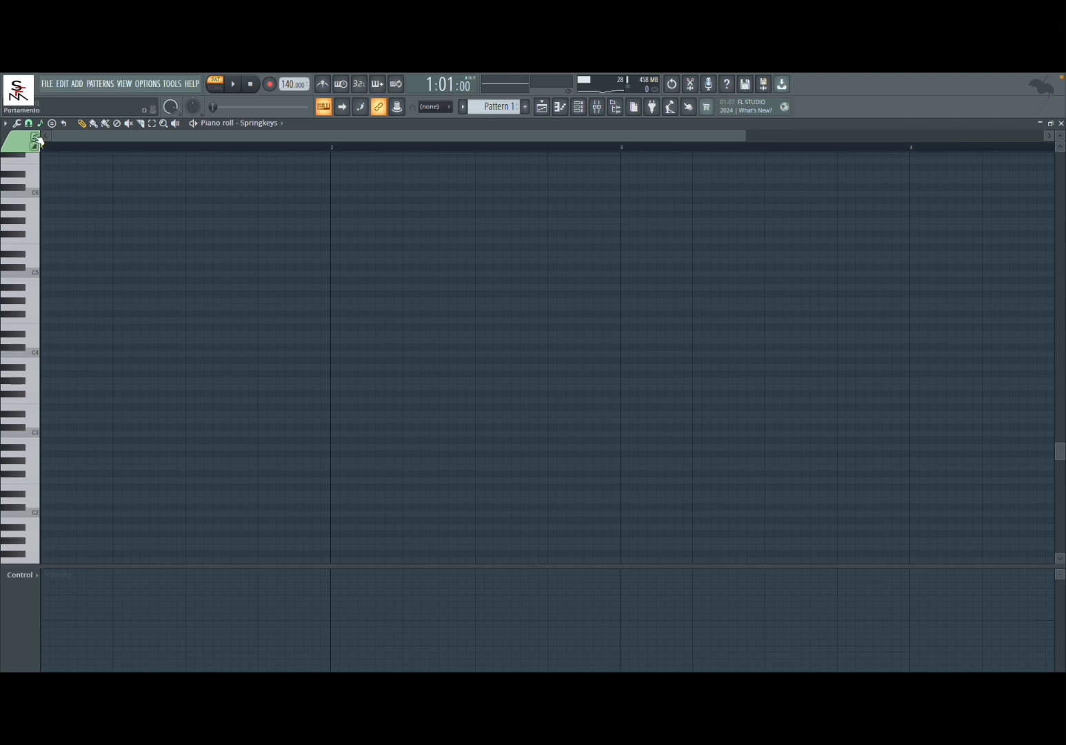
click(39, 124)
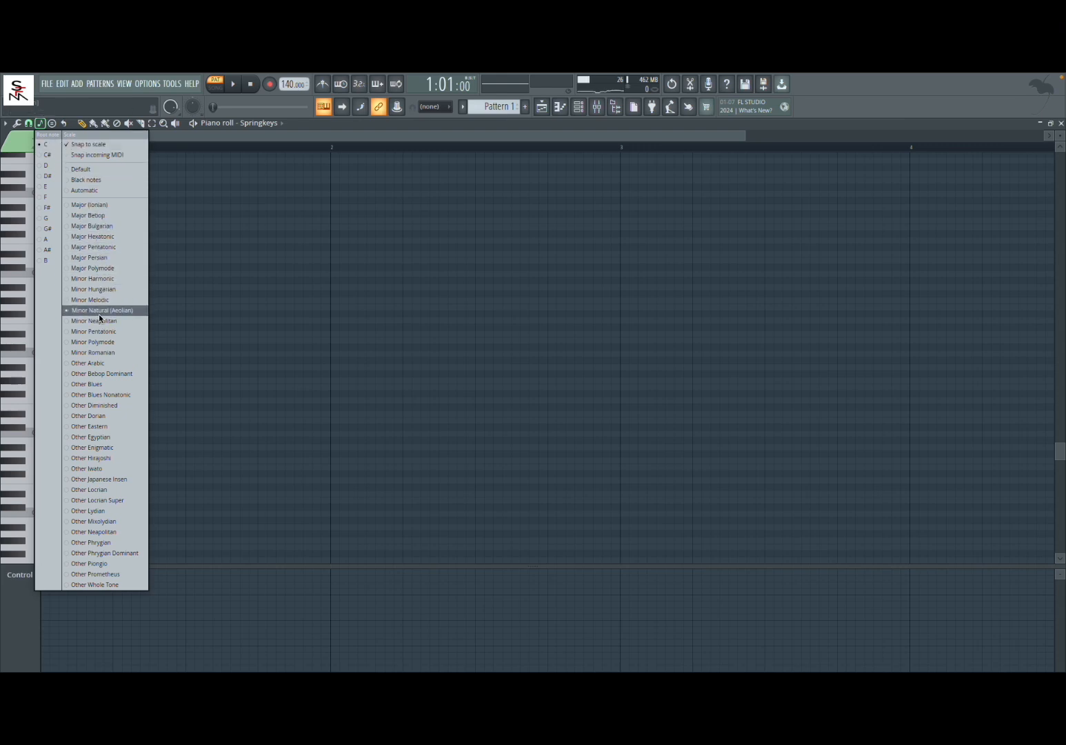
click(211, 192)
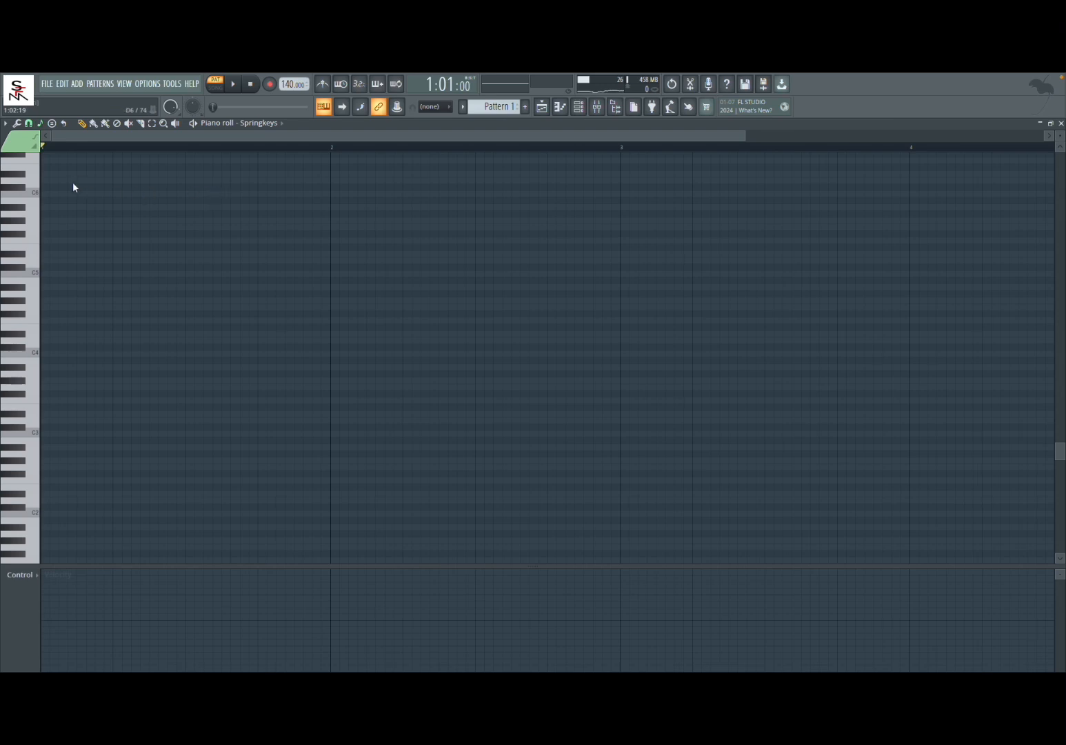
click(16, 124)
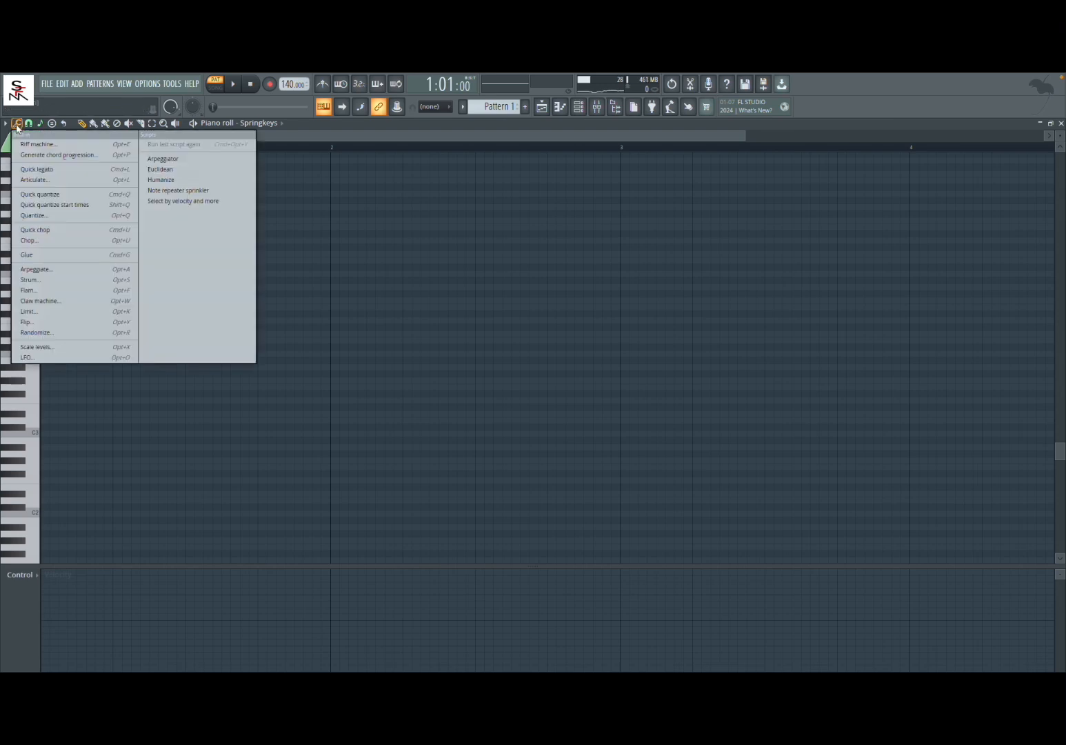
click(30, 157)
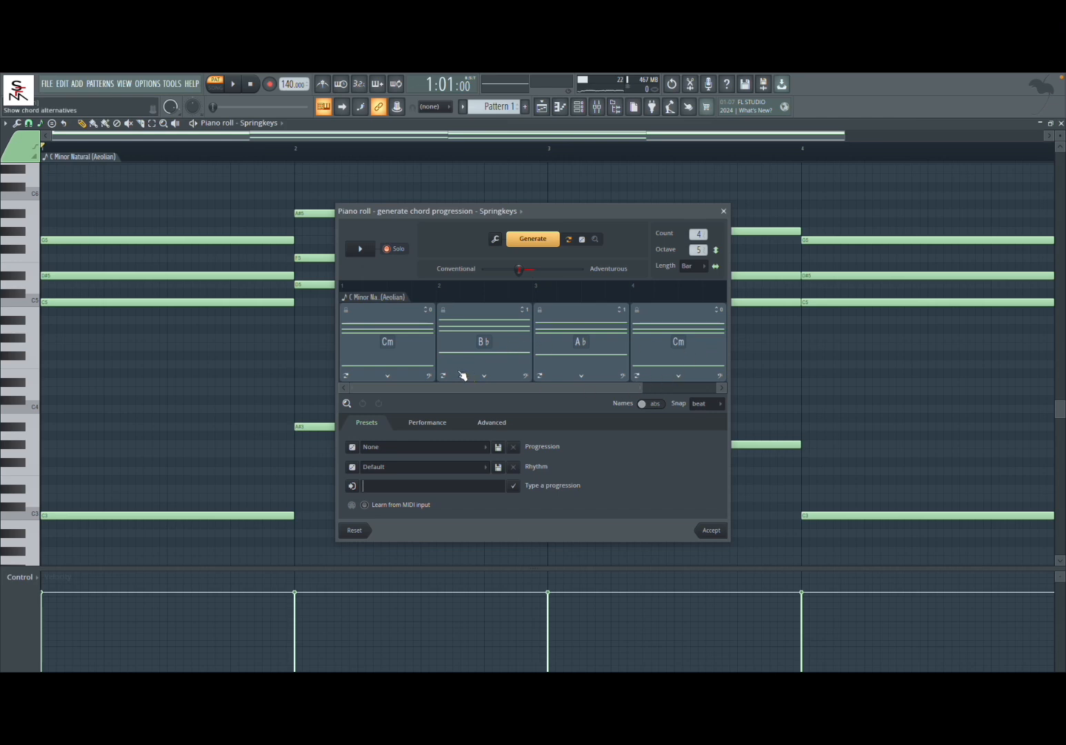
Step: Play back the initial four-chord progression in the generator and stop the playback
drag(635, 387, 543, 387)
click(361, 251)
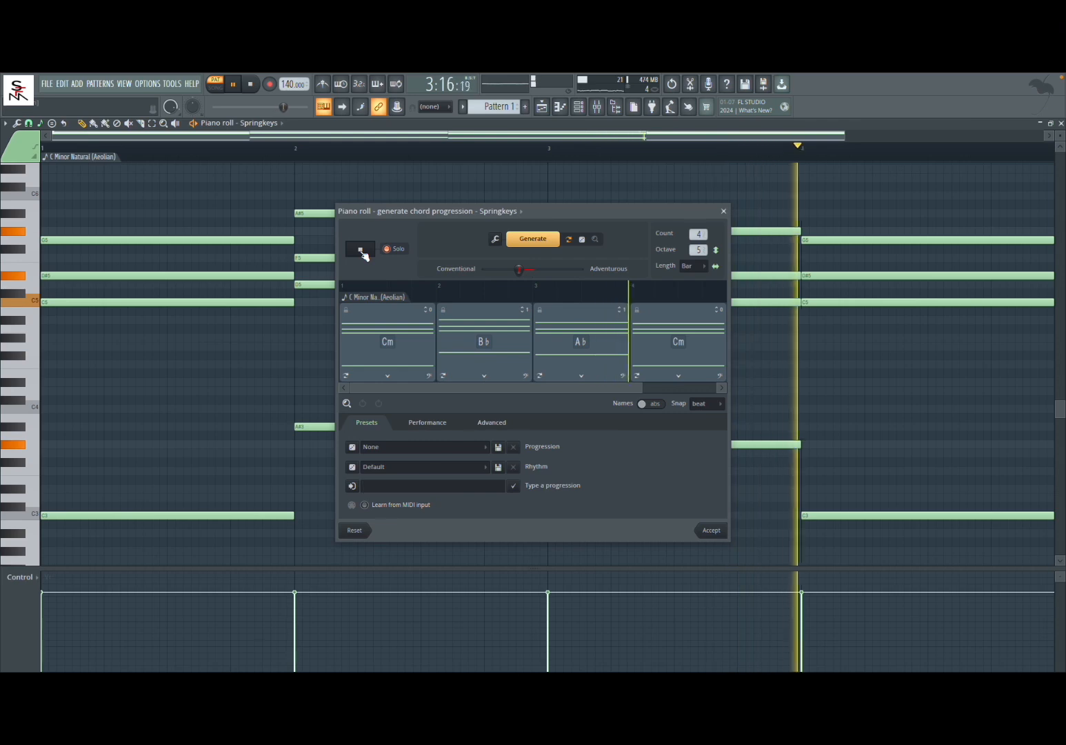
click(360, 250)
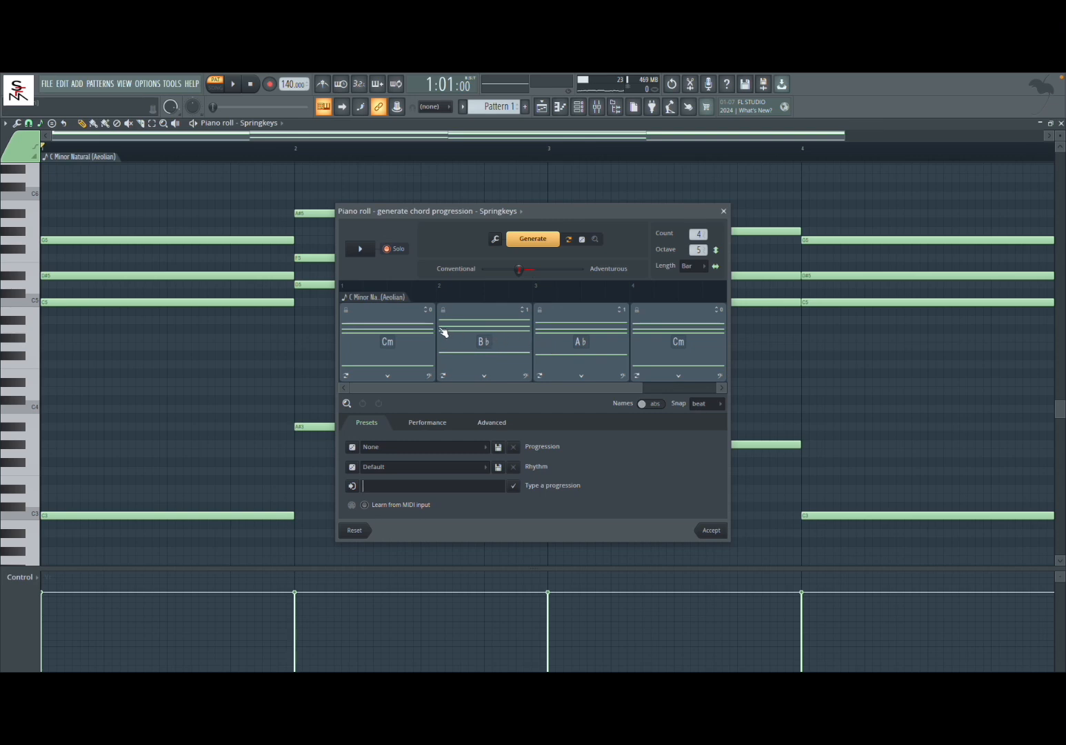
Step: Audition the chords of the initial progression one by one
click(381, 330)
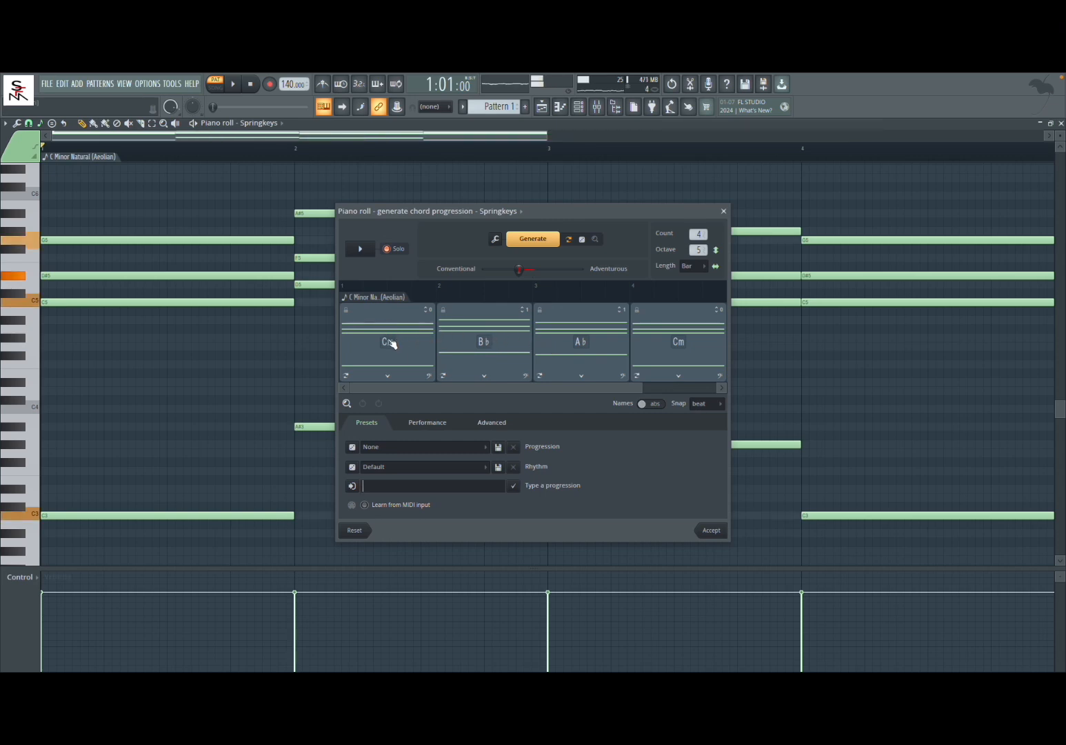
click(505, 347)
click(580, 345)
click(689, 349)
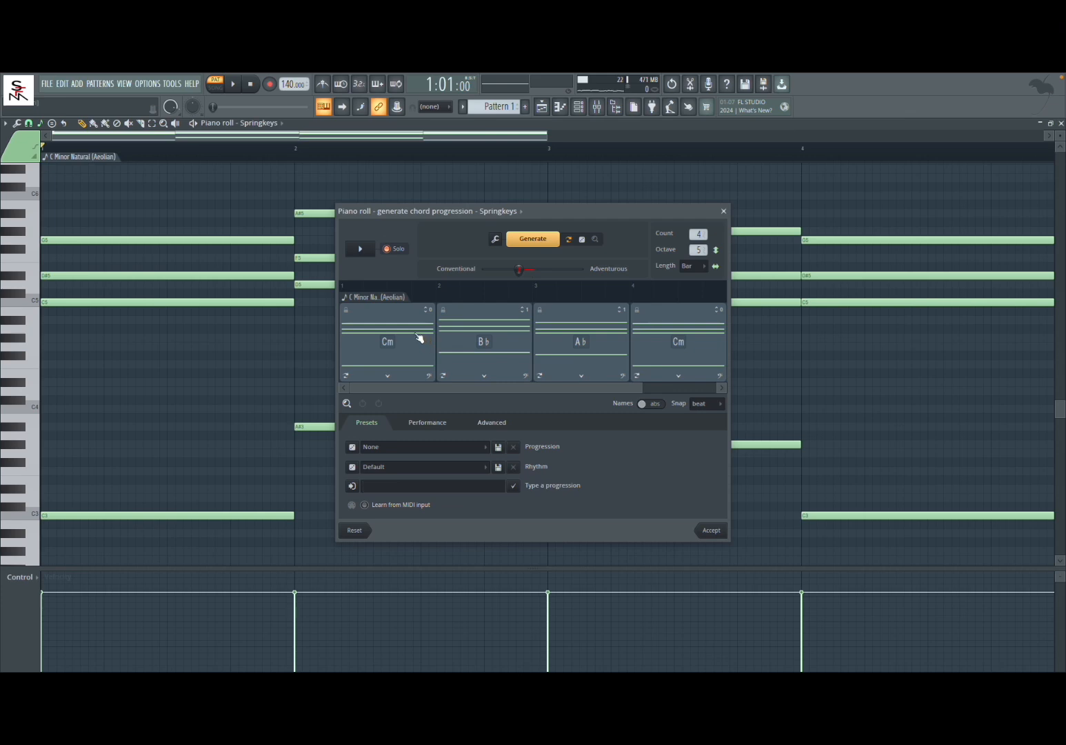
click(393, 328)
click(412, 343)
click(490, 343)
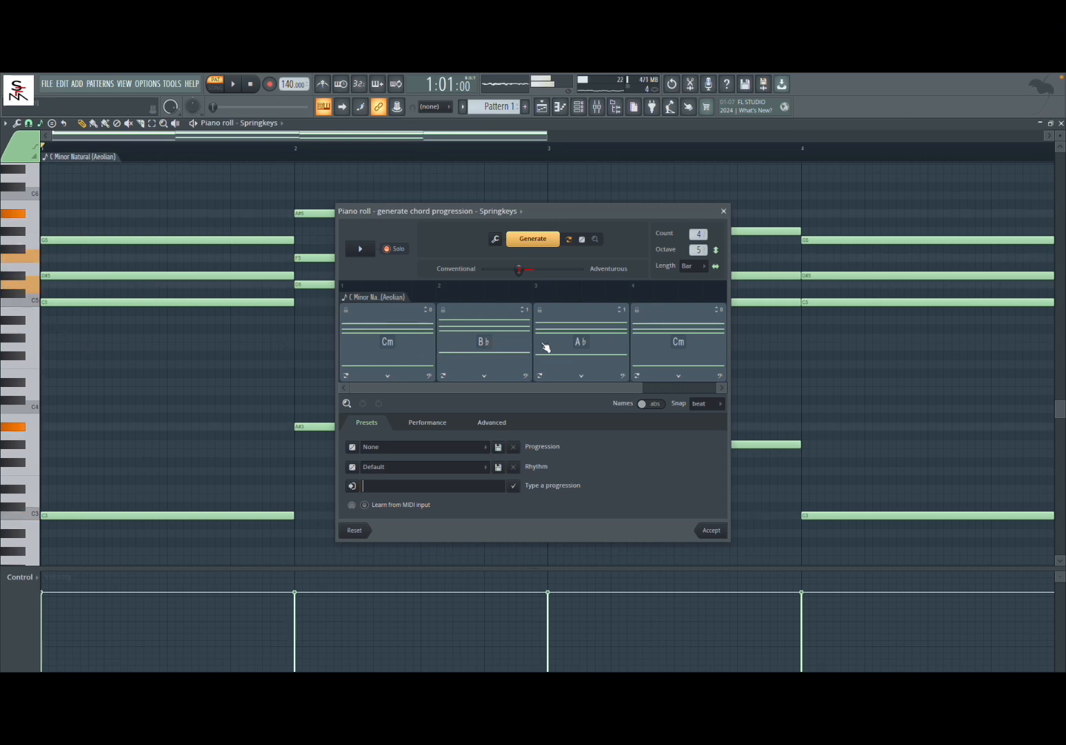
click(682, 359)
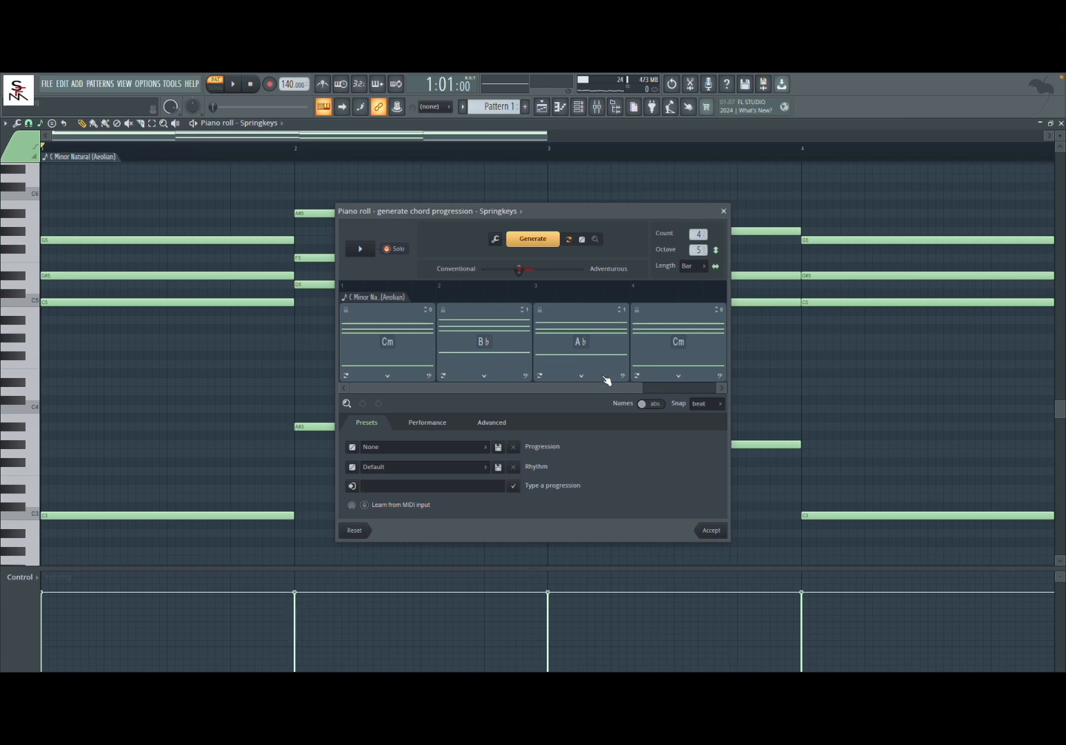
Step: Generate a new four-chord progression and play it back
click(534, 238)
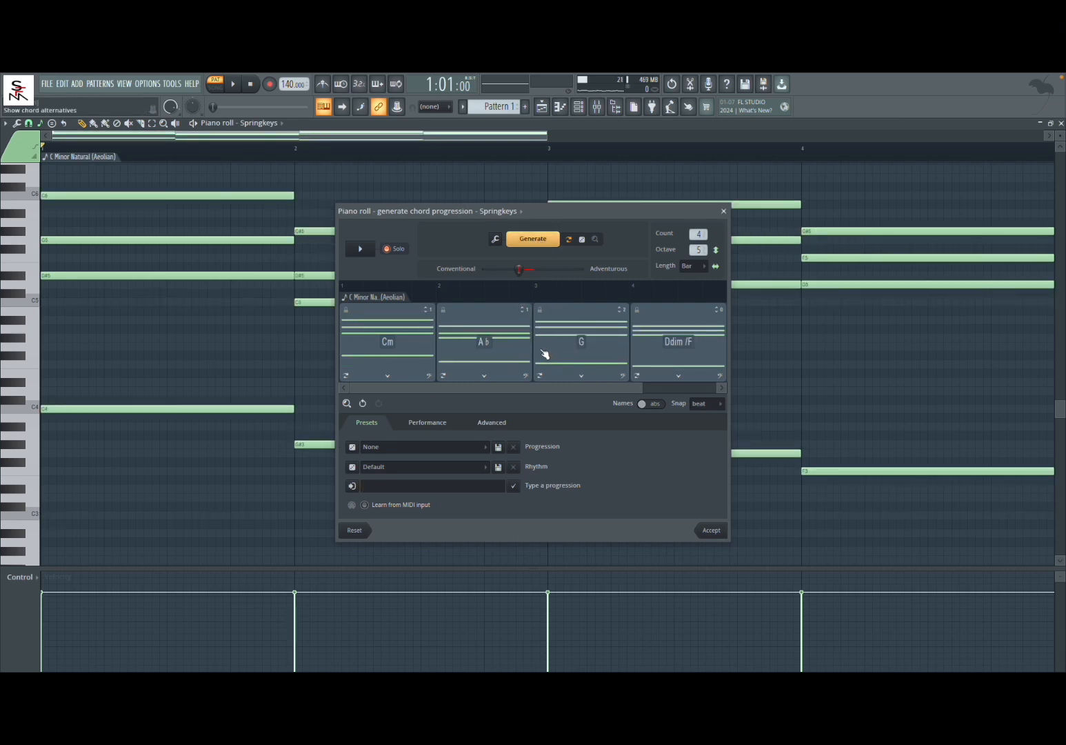
click(361, 251)
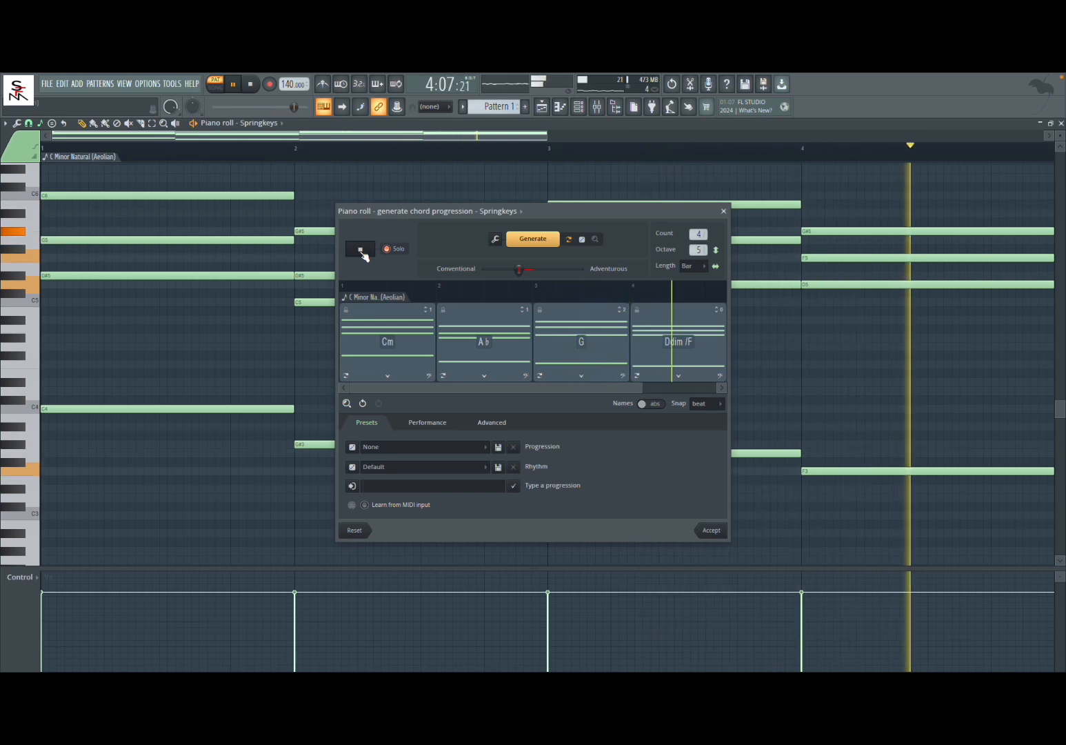
click(360, 250)
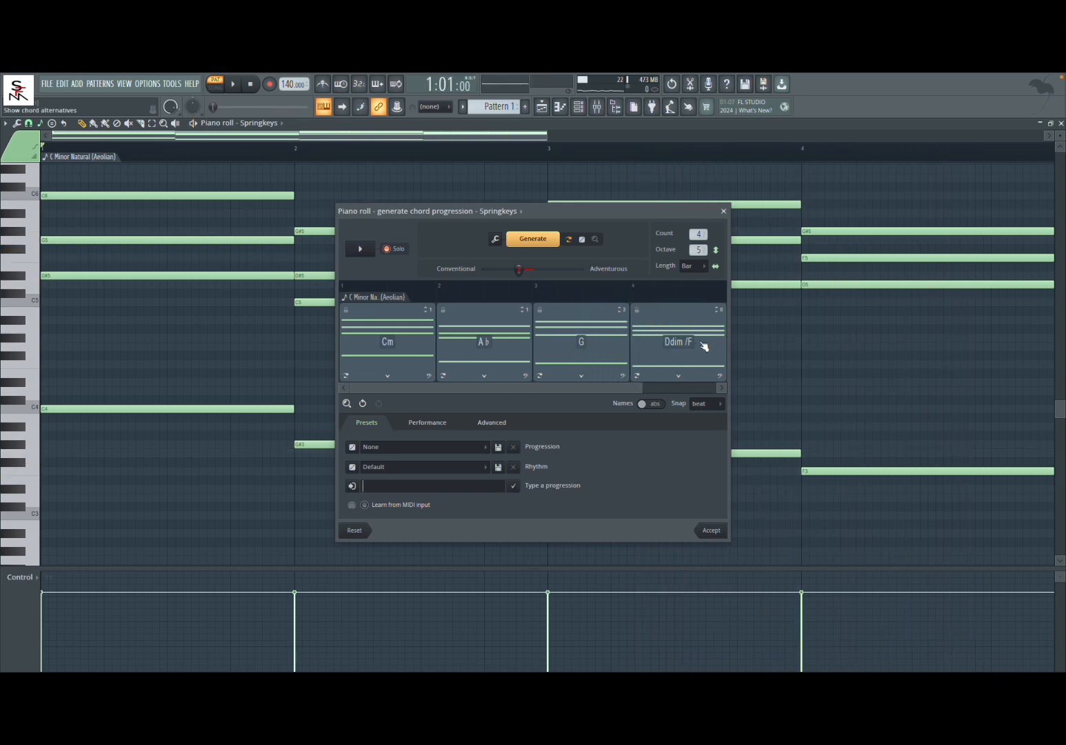
Step: Regenerate only the fourth chord and audition it against the third chord and within the whole progression
click(638, 376)
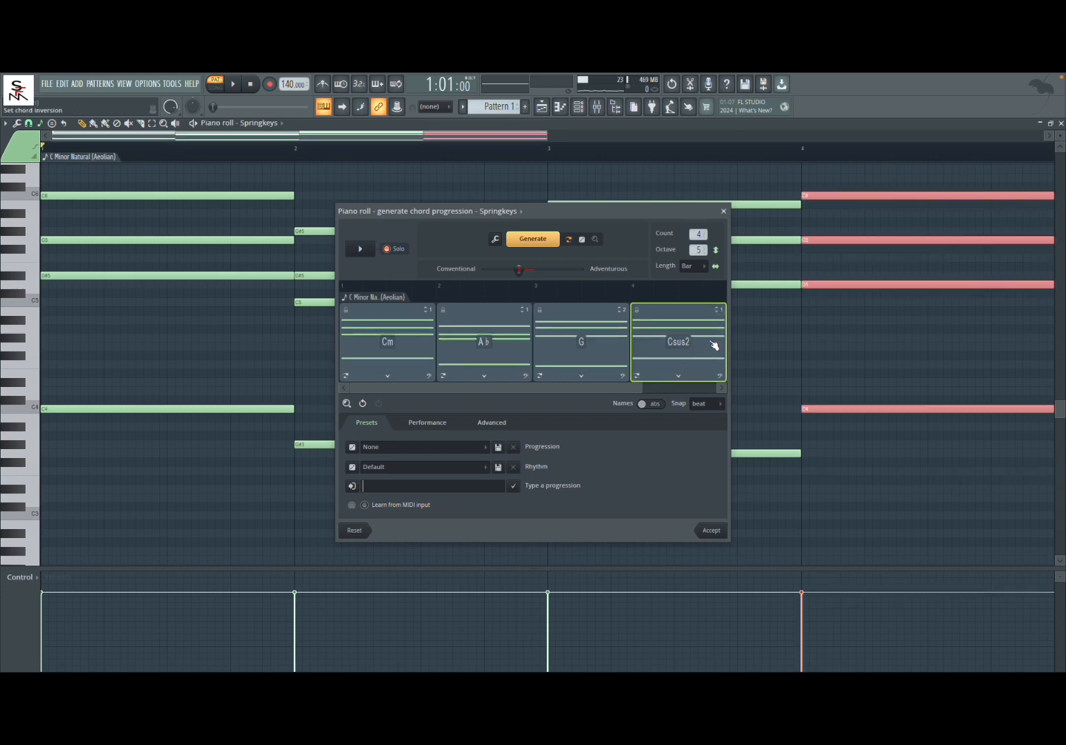
click(694, 342)
click(571, 343)
click(685, 345)
click(592, 358)
click(667, 355)
click(362, 249)
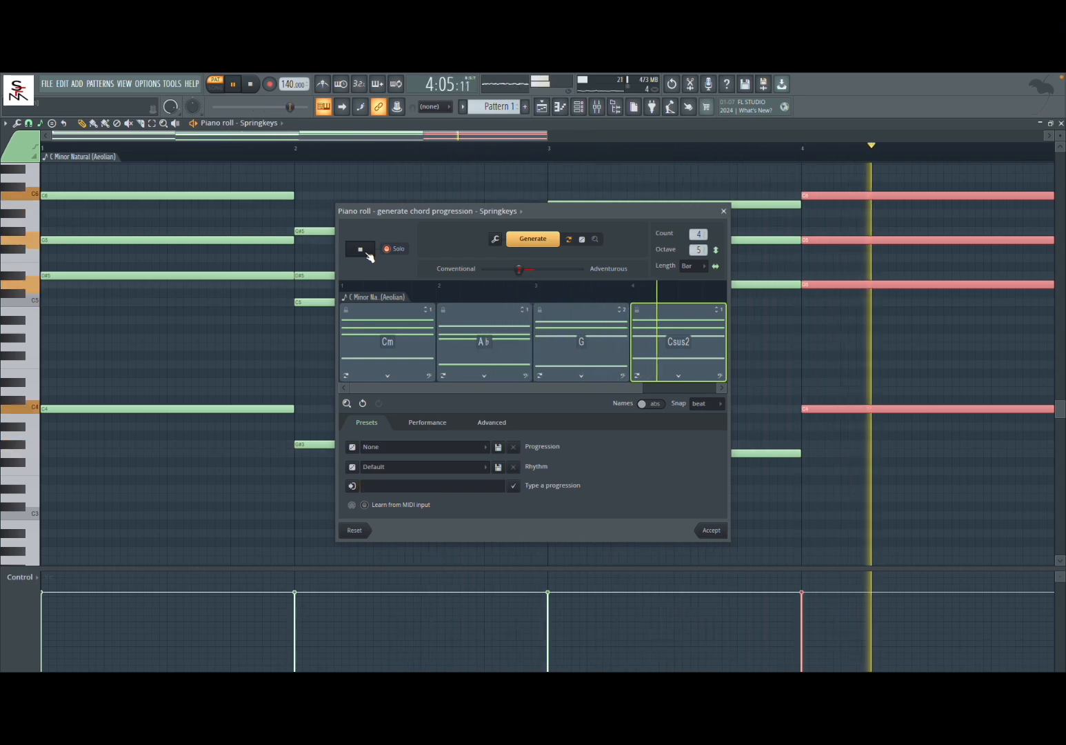
click(369, 257)
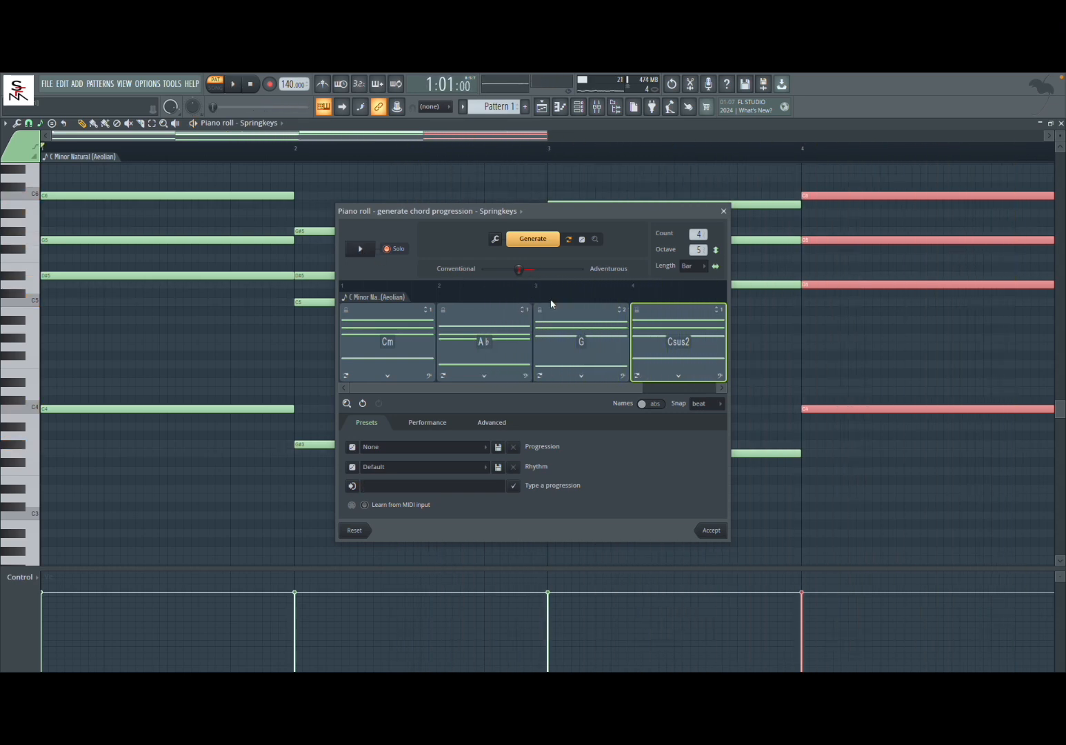
Step: Set the fourth chord's inversion to 2 and play the progression to hear it
click(719, 308)
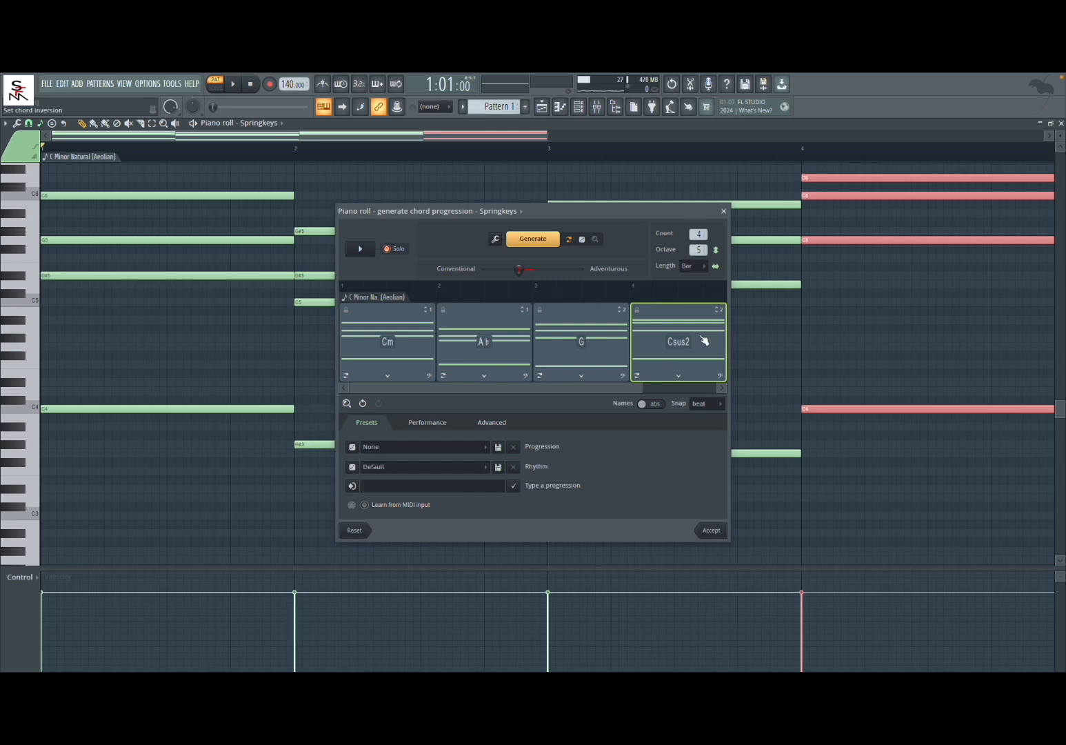
click(370, 253)
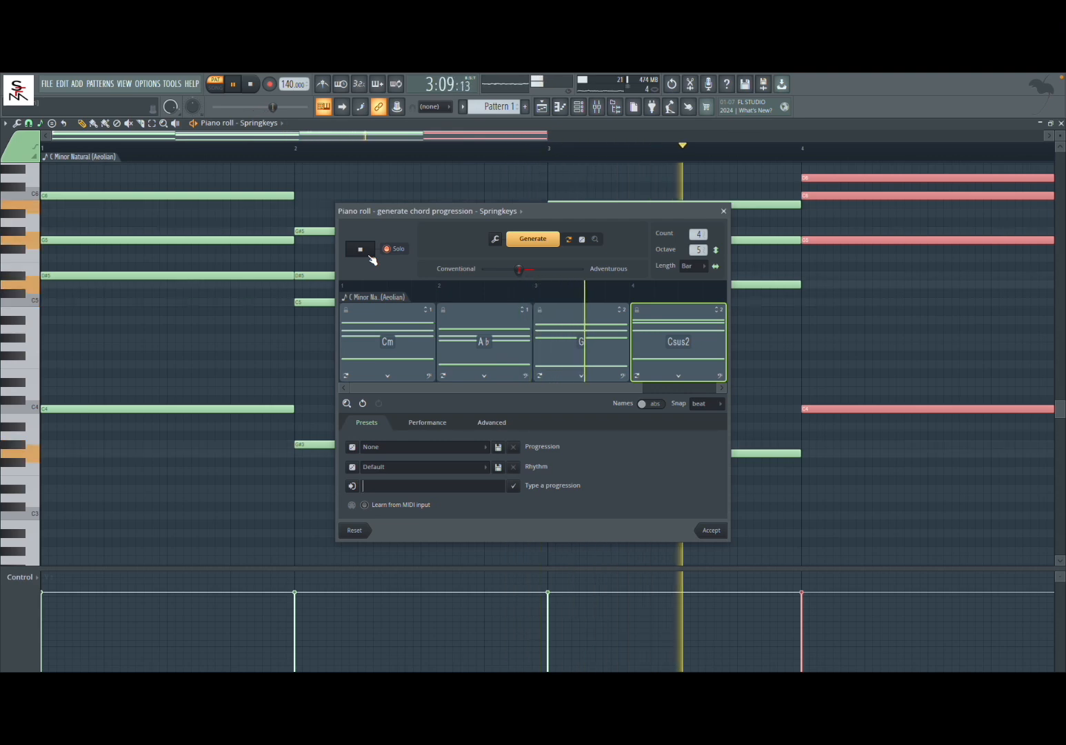
click(371, 257)
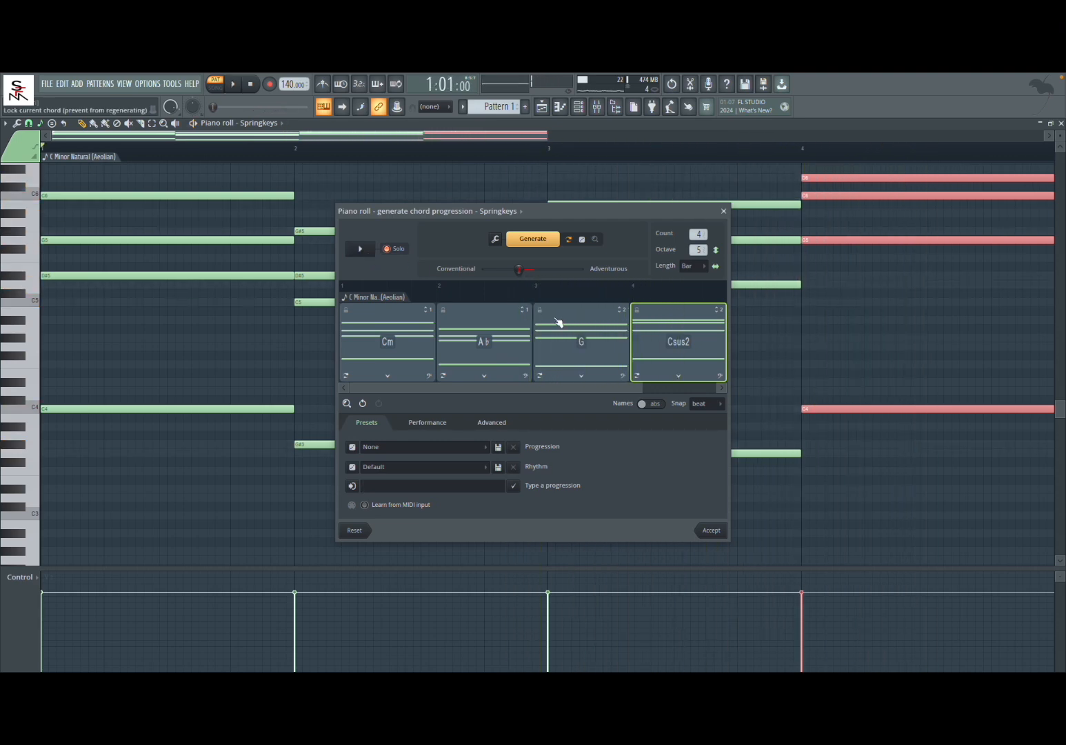
Step: Replace the fourth chord with the alternative Gm/B♭ and adjust its inversion while the progression plays
click(679, 377)
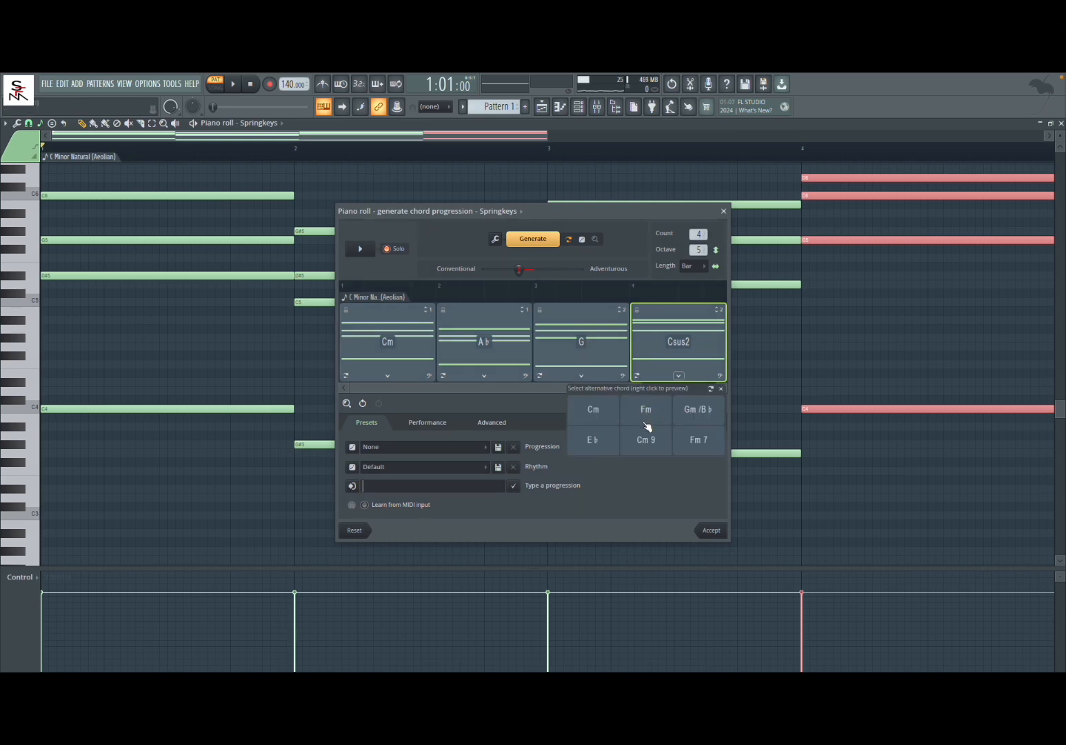
click(696, 415)
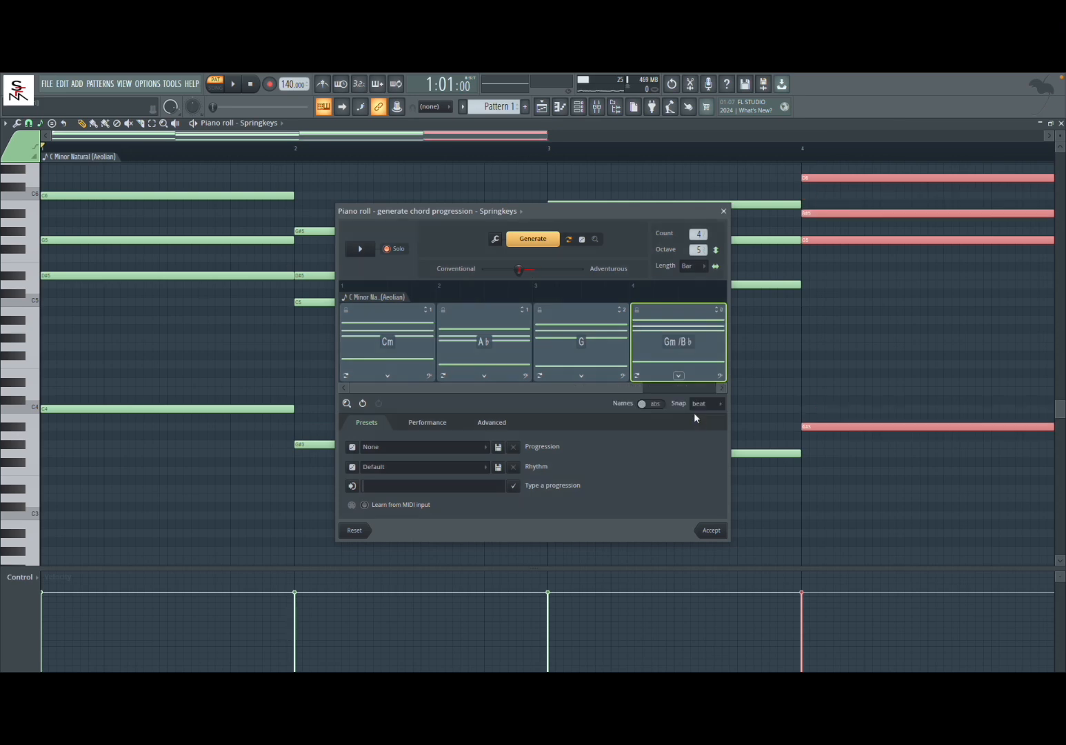
click(358, 251)
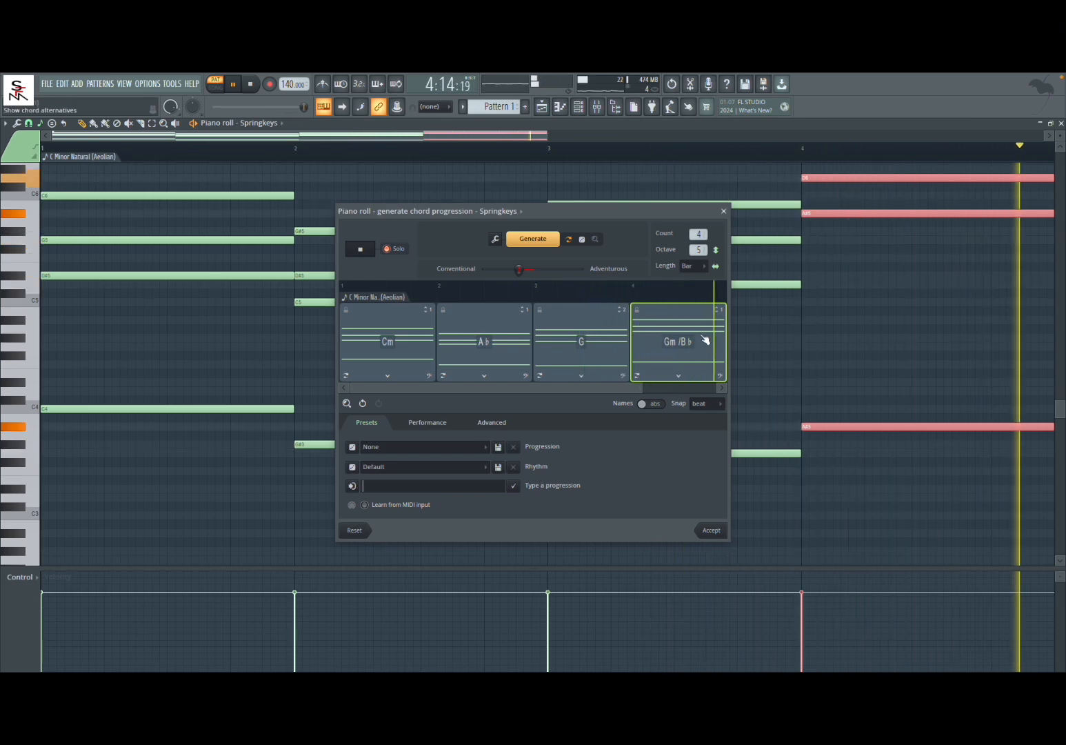
drag(719, 316, 716, 329)
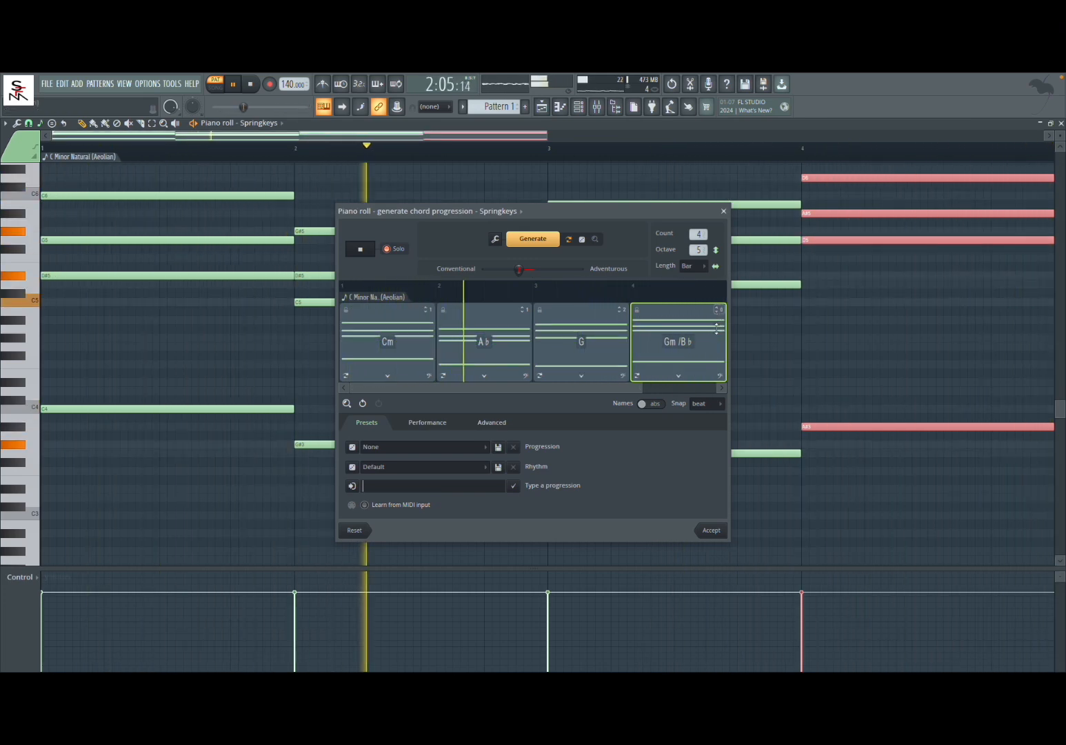
Step: Replace the fourth chord with the alternative E♭ and play the progression to hear it
click(679, 376)
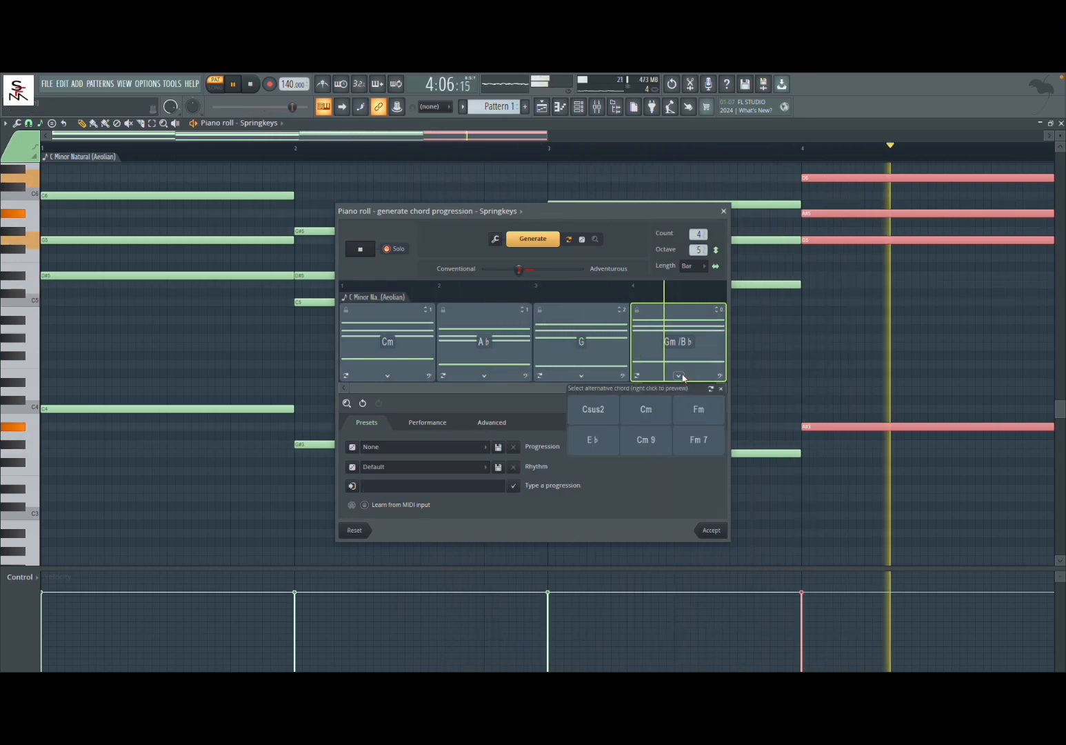
click(612, 435)
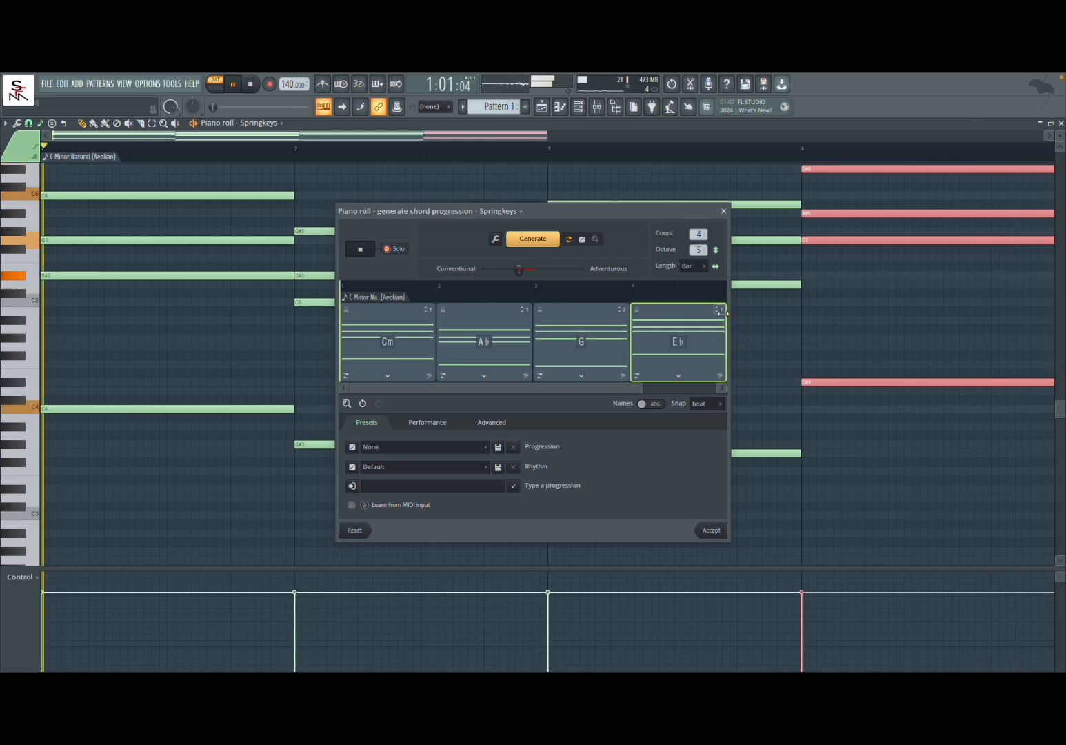
click(360, 249)
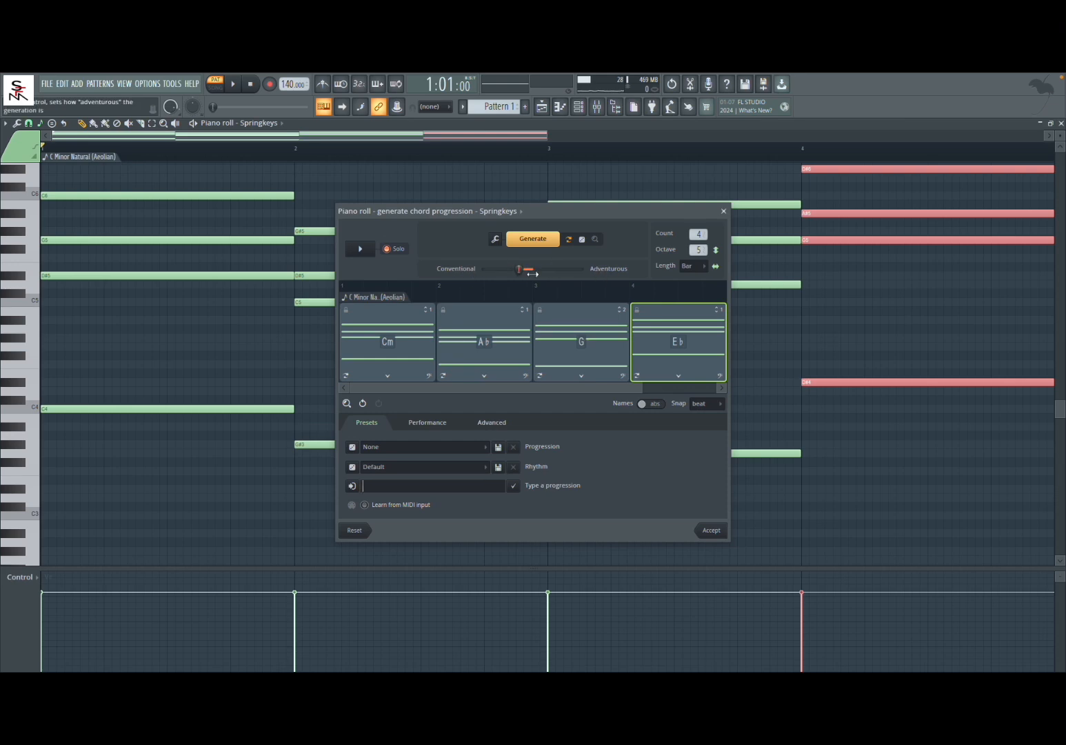
click(495, 242)
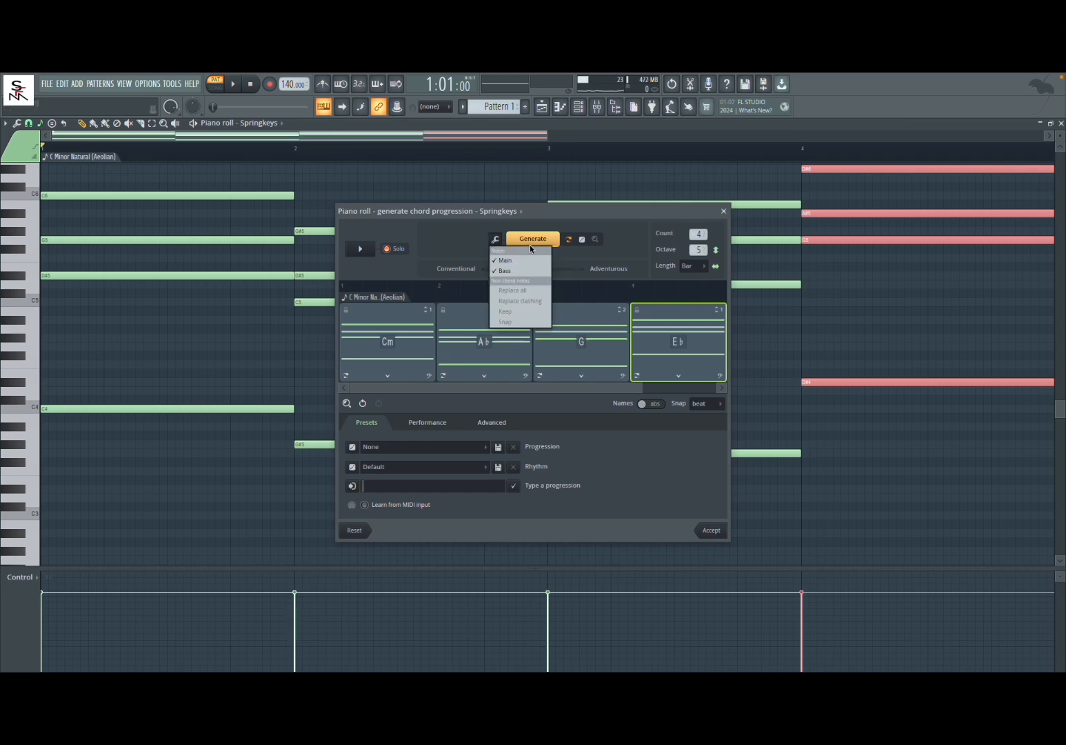
click(463, 241)
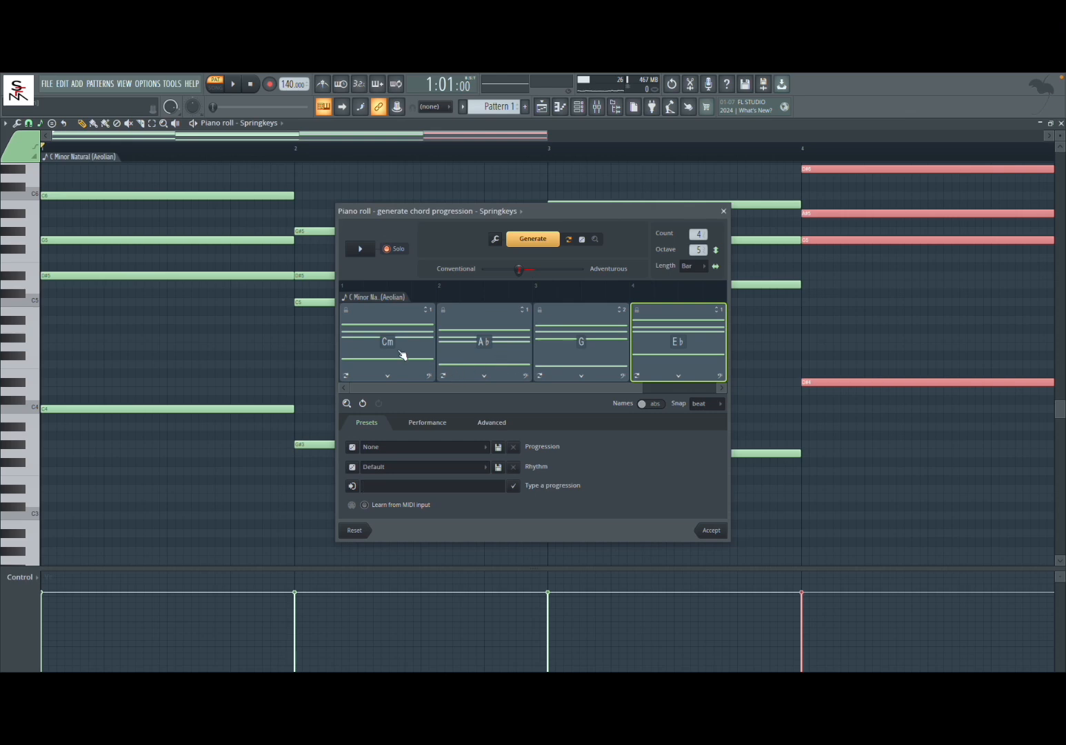
Step: Preview the first chord on its own, and play the progression starting from that chord
right_click(388, 335)
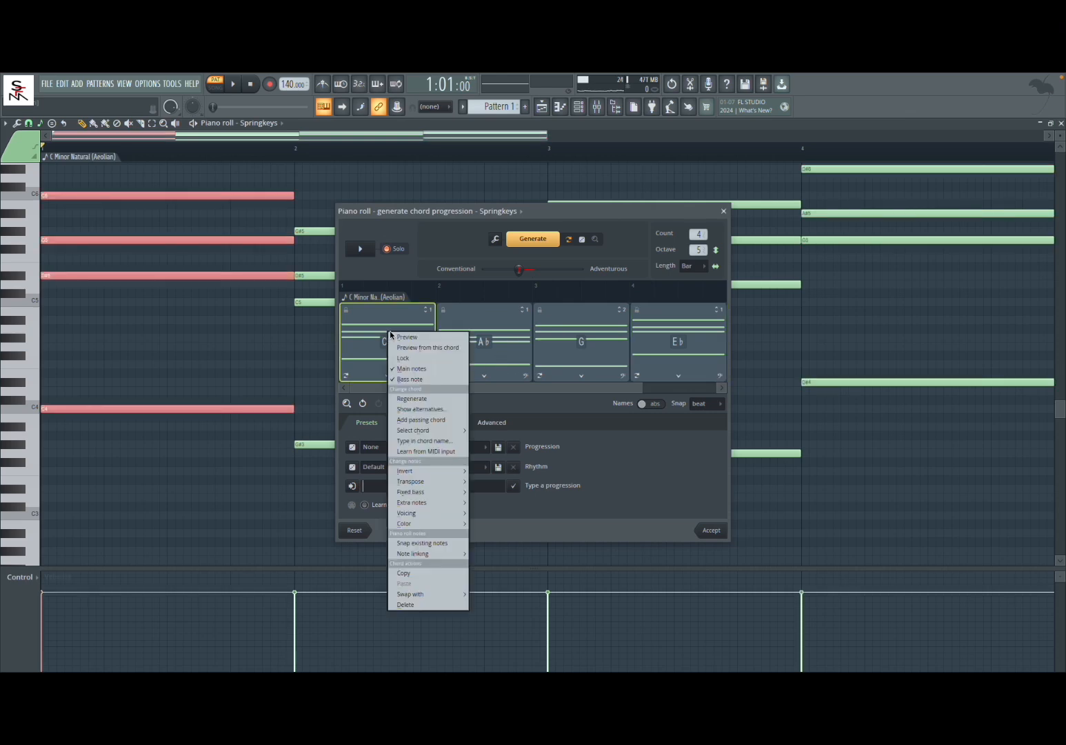
click(409, 337)
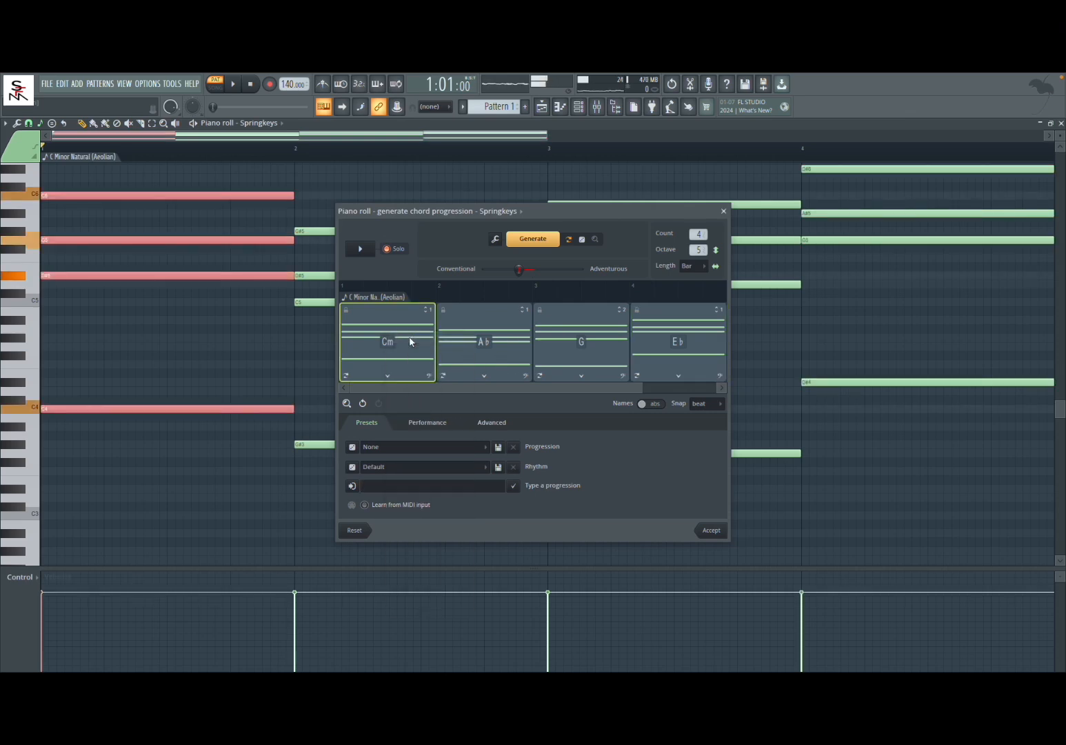
right_click(390, 331)
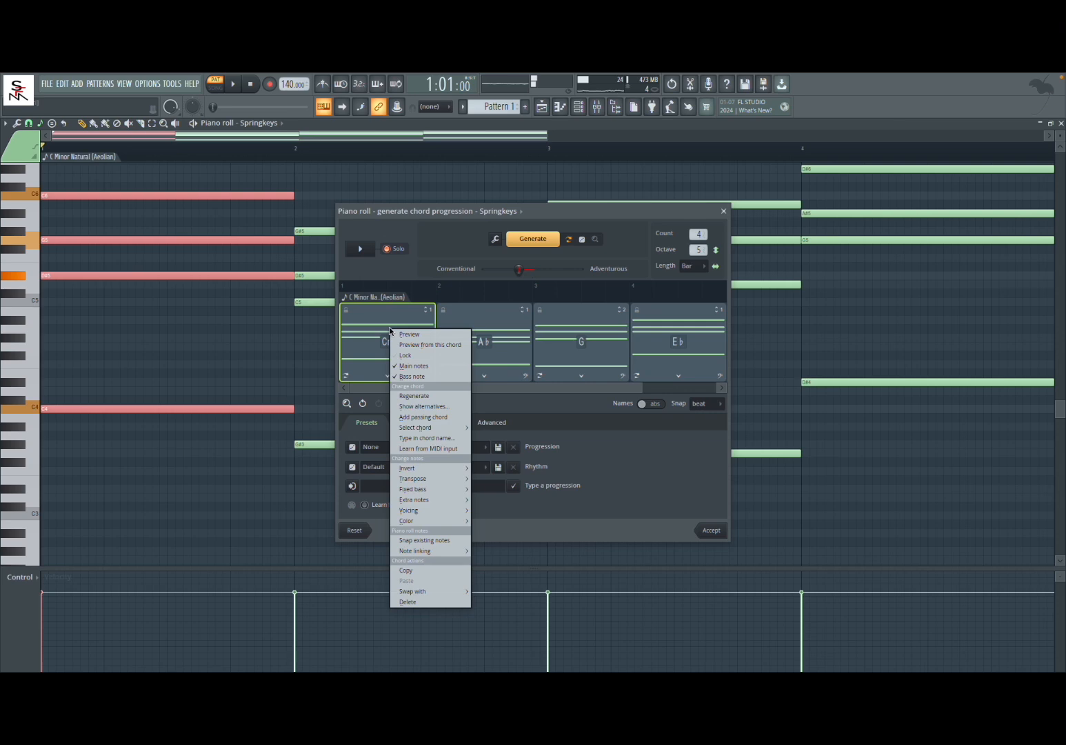
click(420, 345)
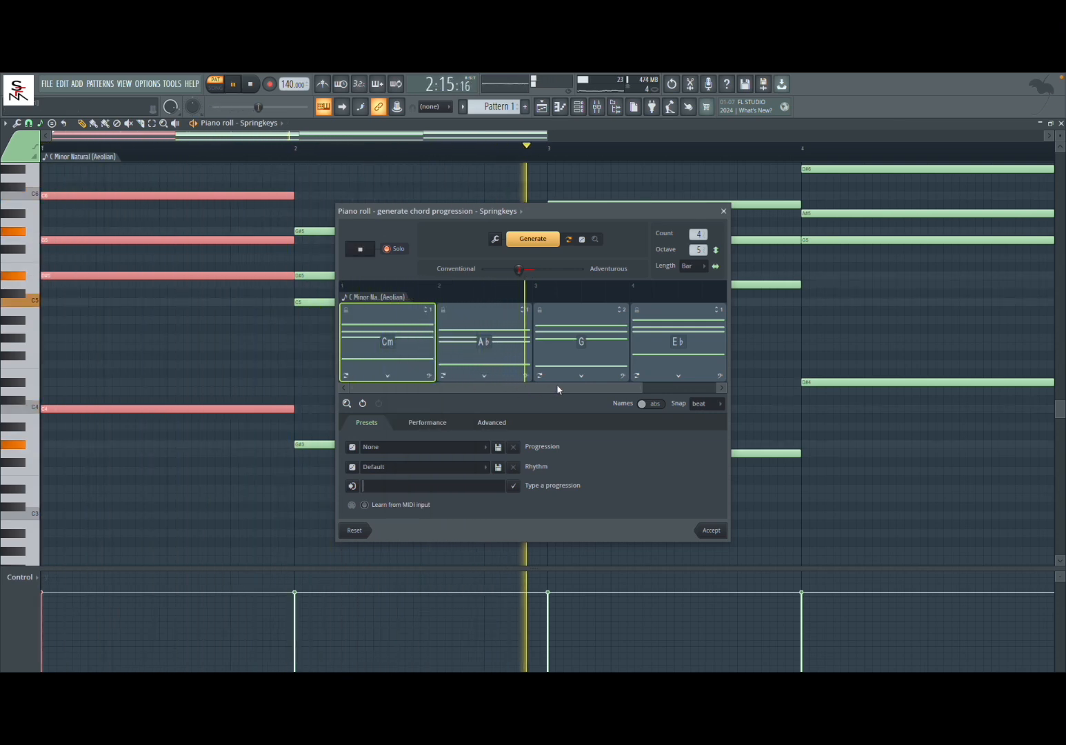
click(359, 250)
Step: Preview the progression starting from the third chord, G
right_click(593, 325)
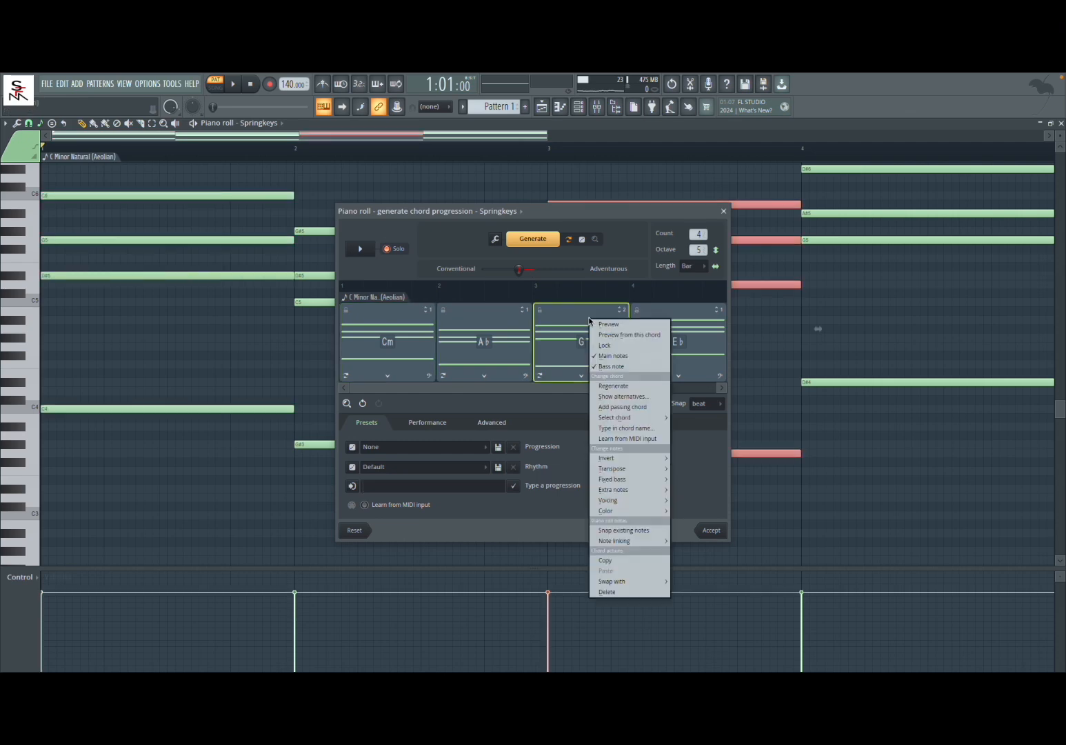
click(598, 333)
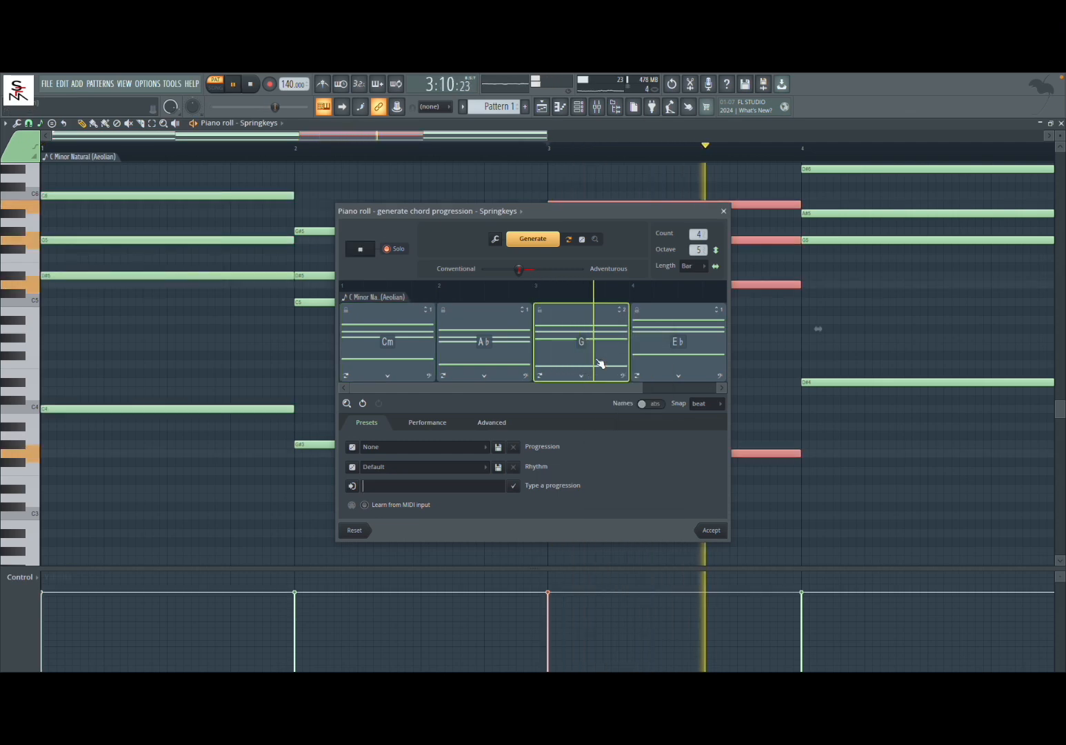
click(360, 249)
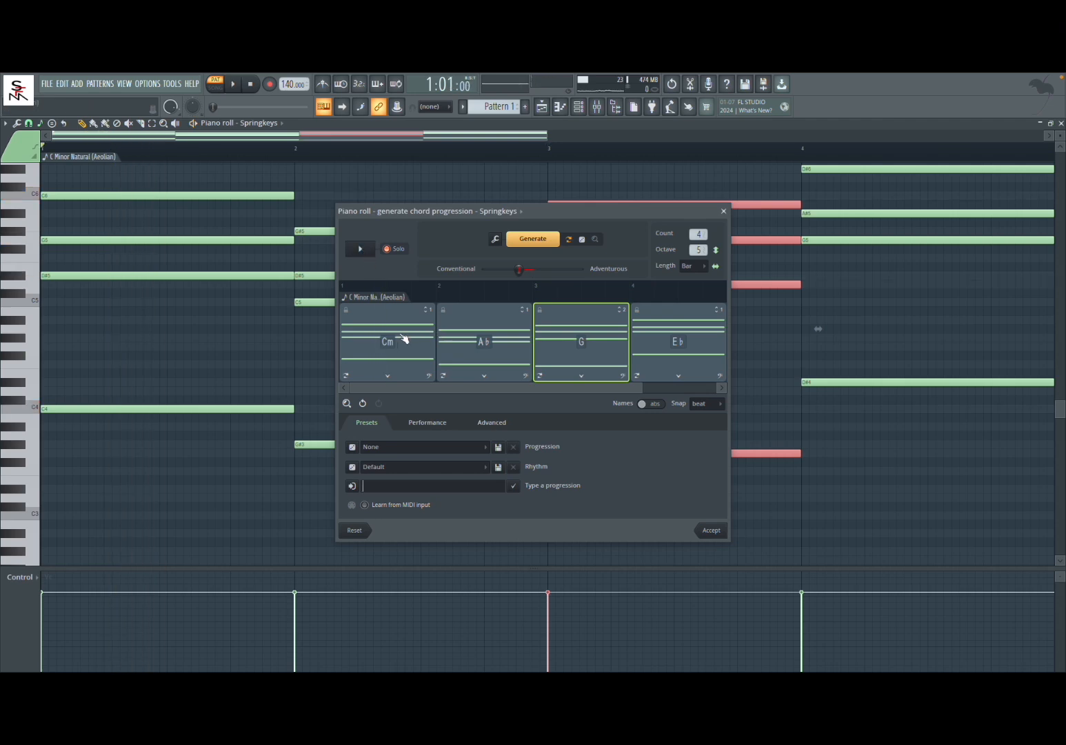
Step: Add a passing chord after the opening Cm chord and play the progression to hear it
right_click(391, 332)
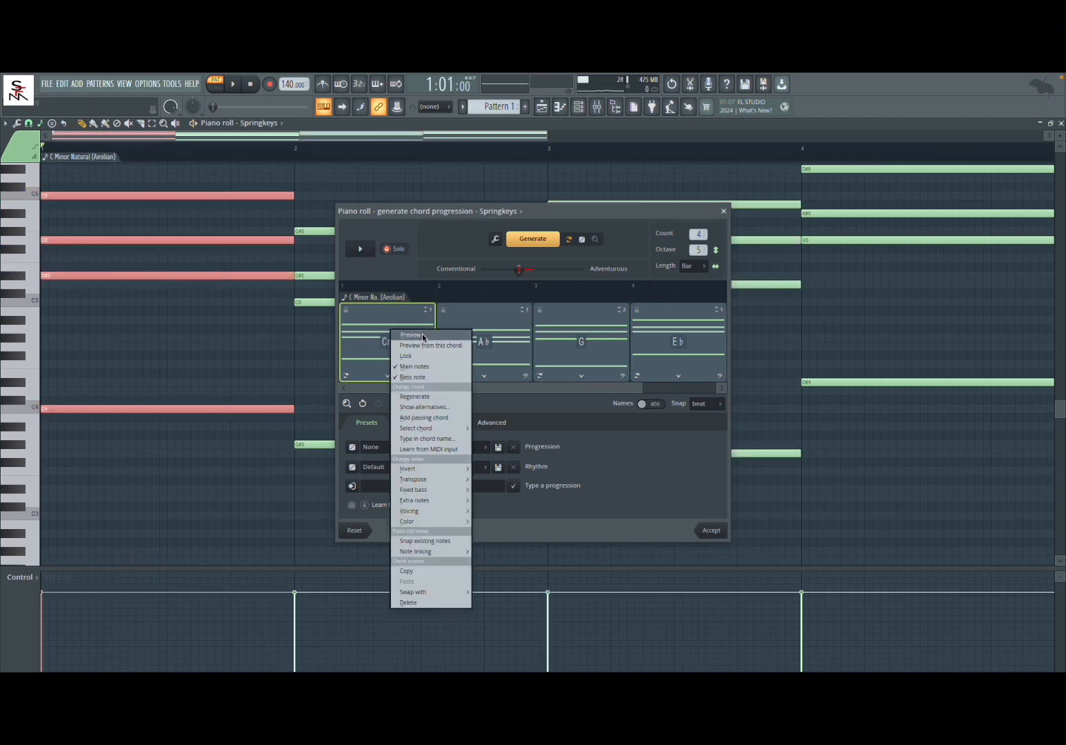
click(445, 418)
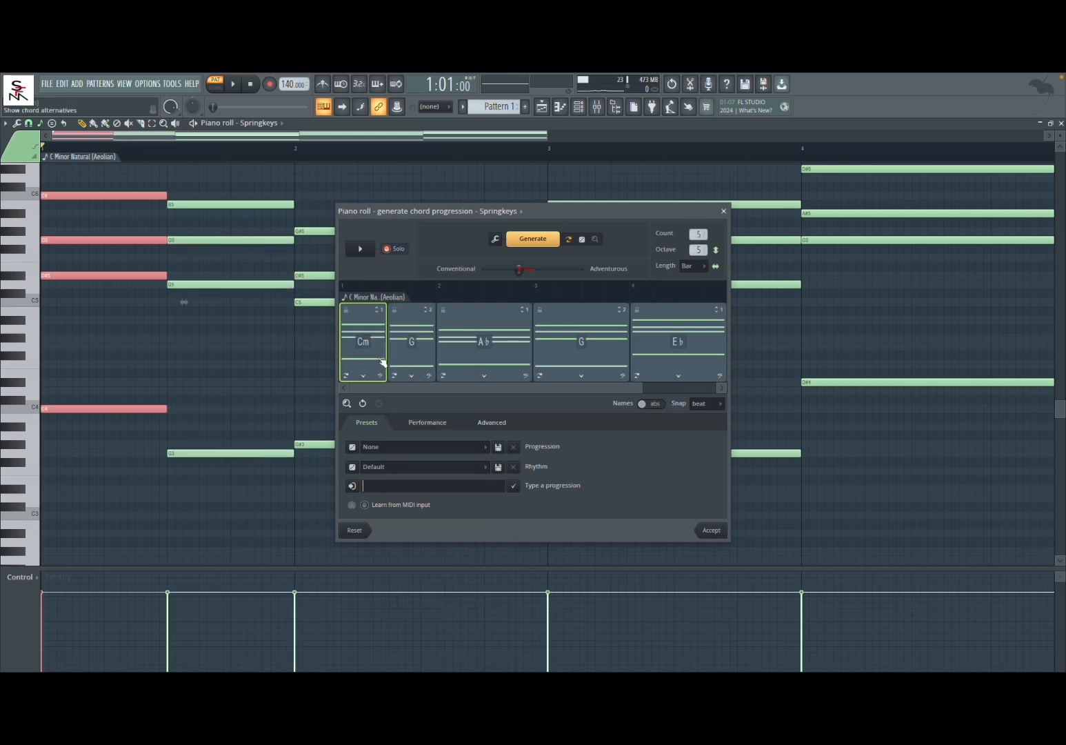
click(362, 249)
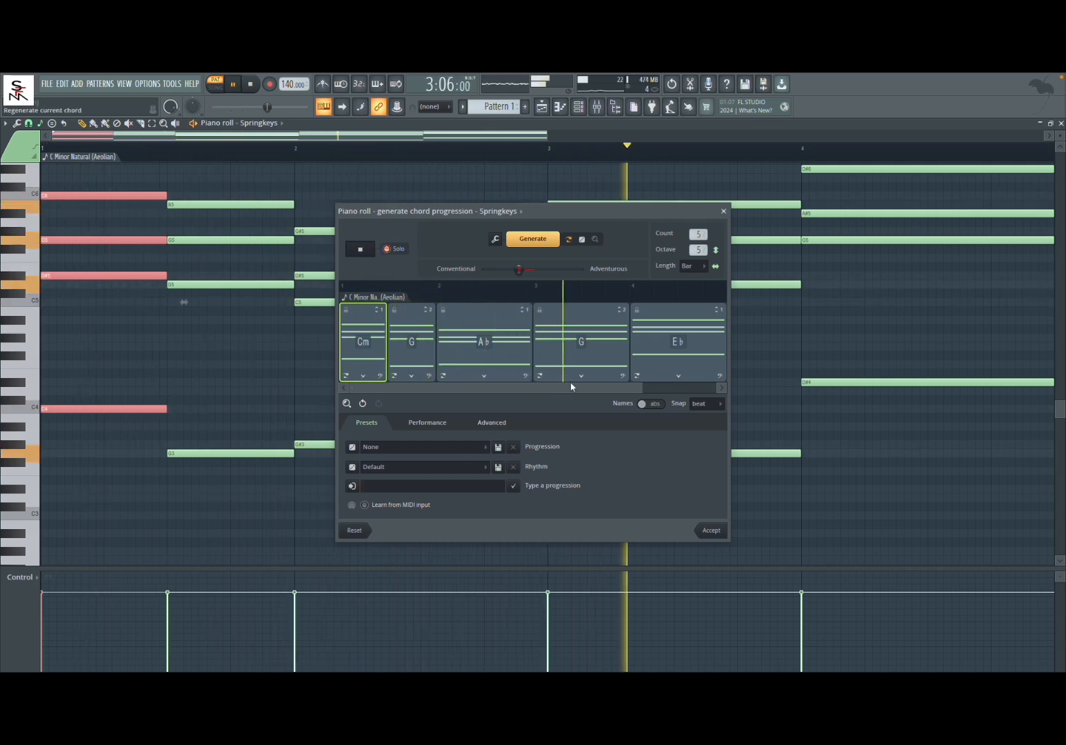
click(369, 257)
Step: Add a passing chord after the G chord in bar 3 and preview the progression from the opening Cm chord
click(595, 319)
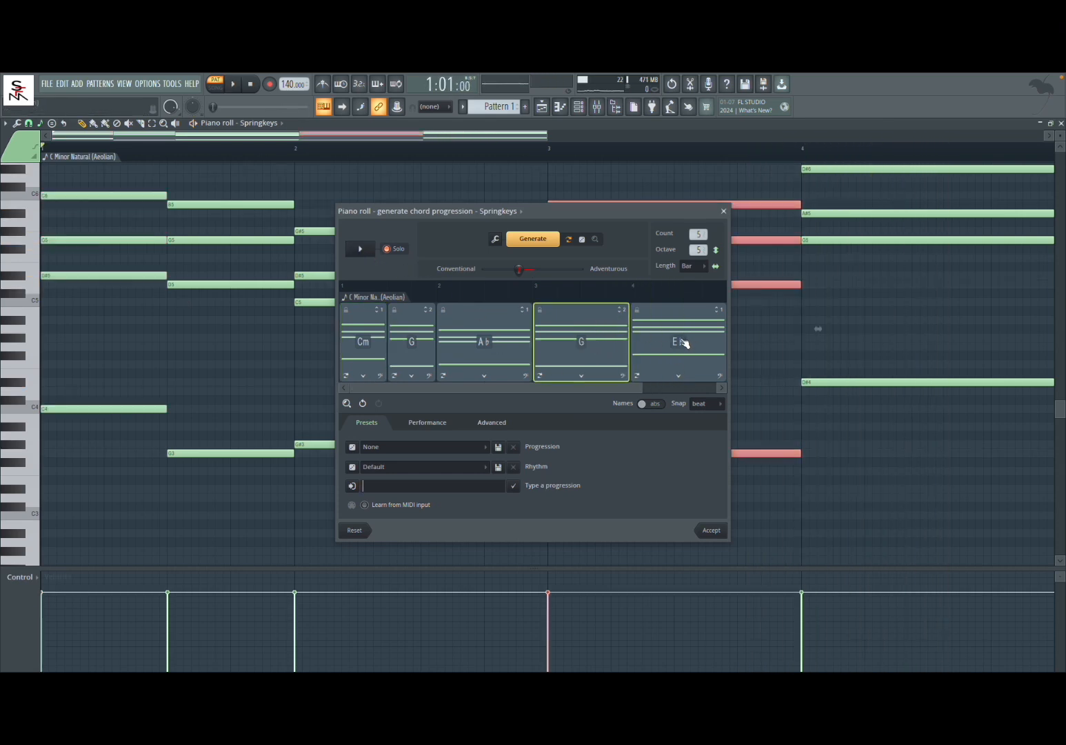
right_click(608, 336)
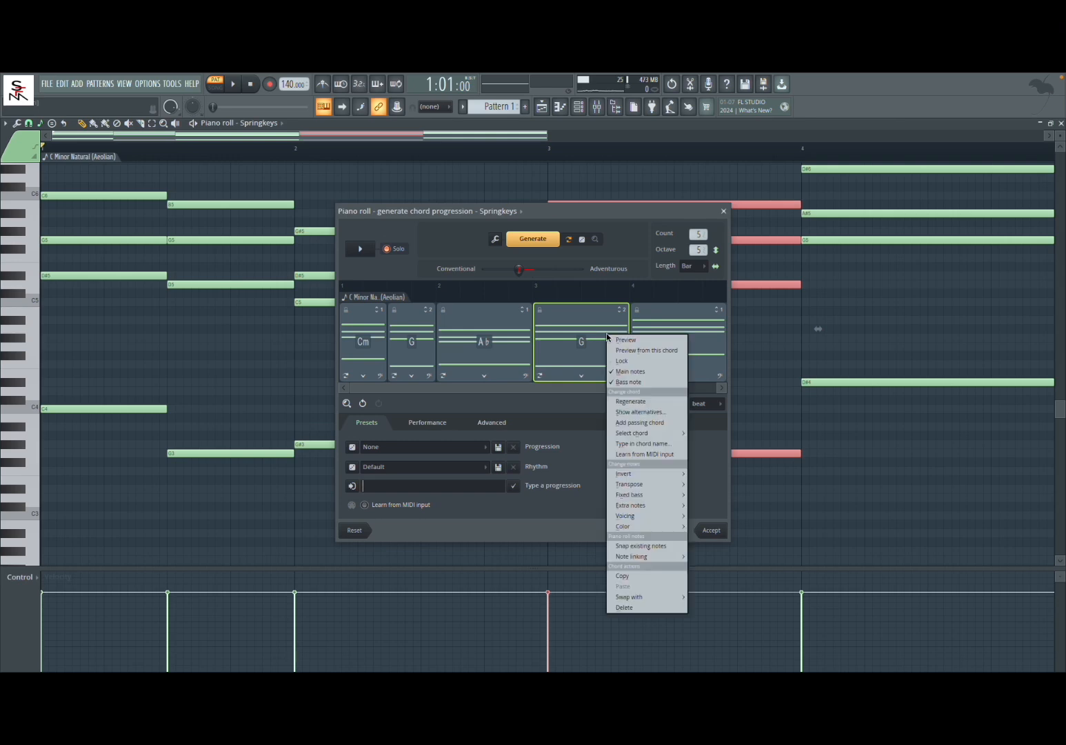
click(660, 423)
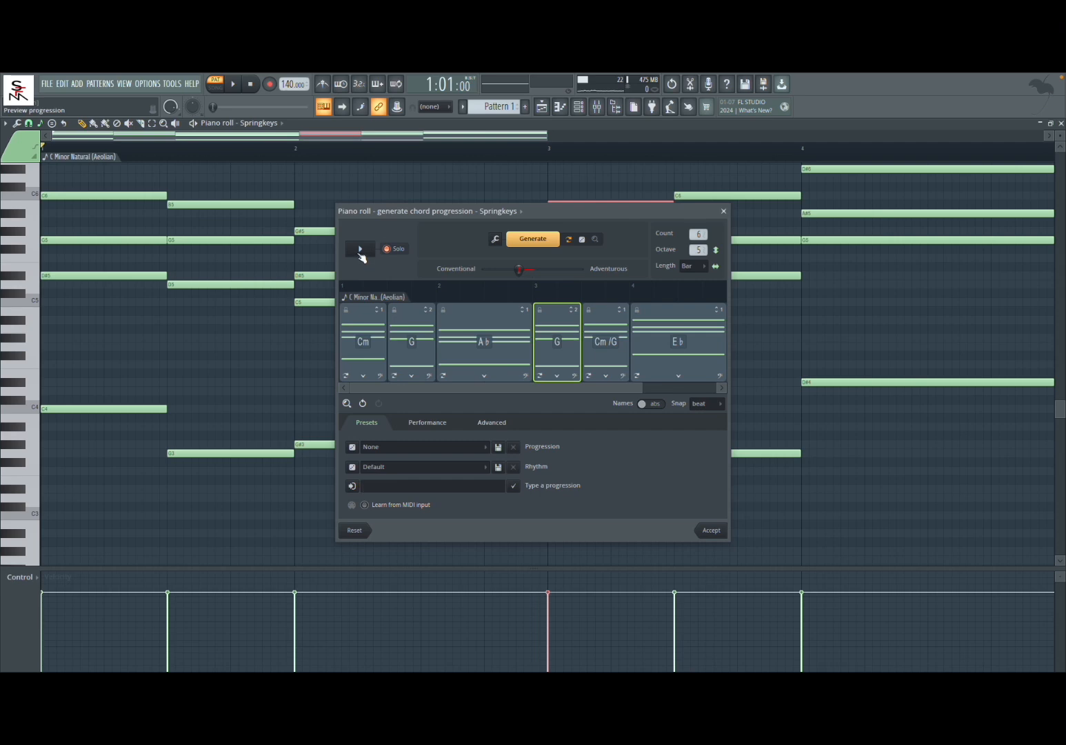
right_click(360, 323)
click(388, 339)
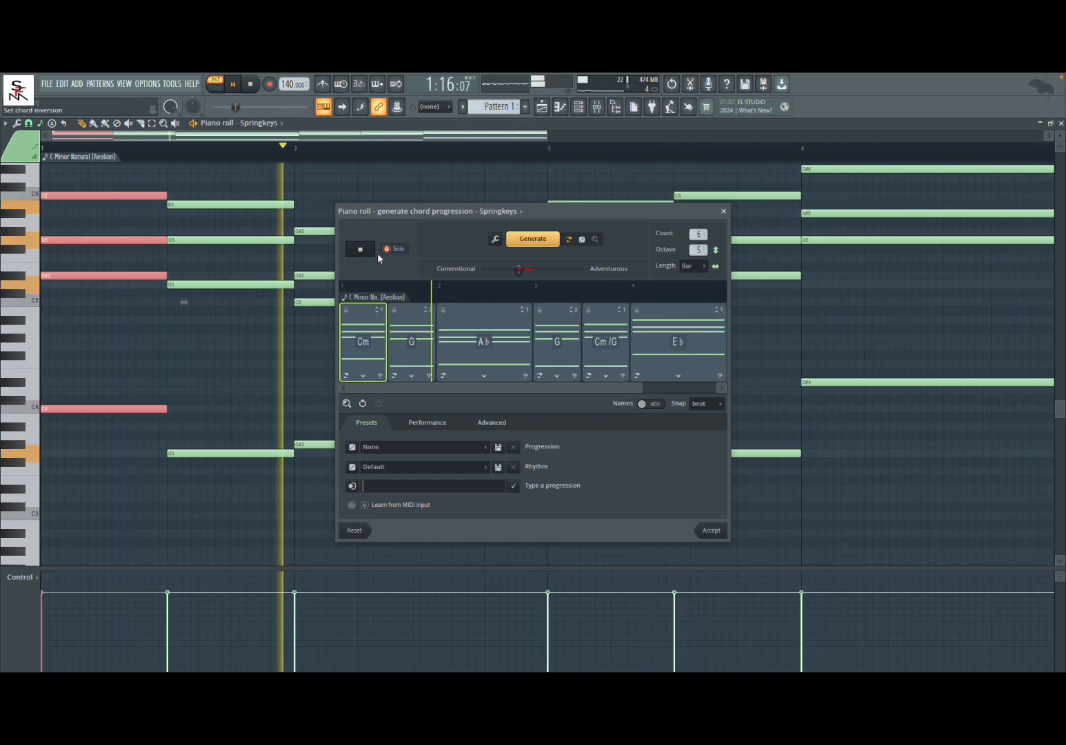
click(360, 249)
right_click(470, 325)
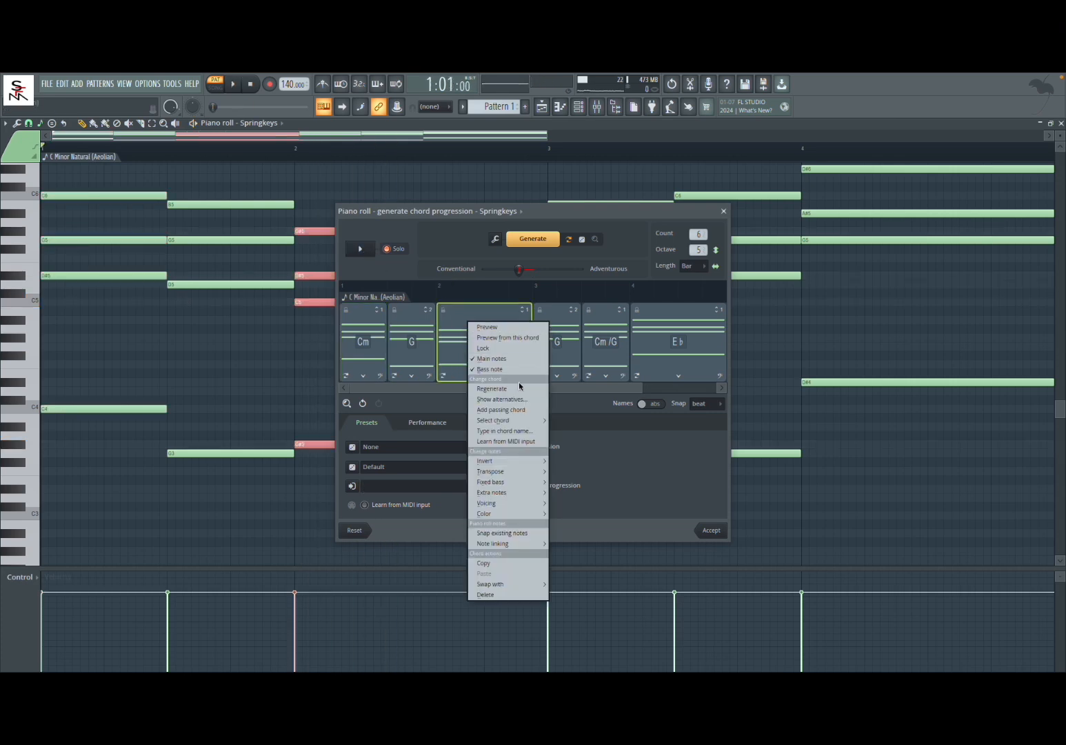
mouse_move(518, 420)
mouse_move(525, 460)
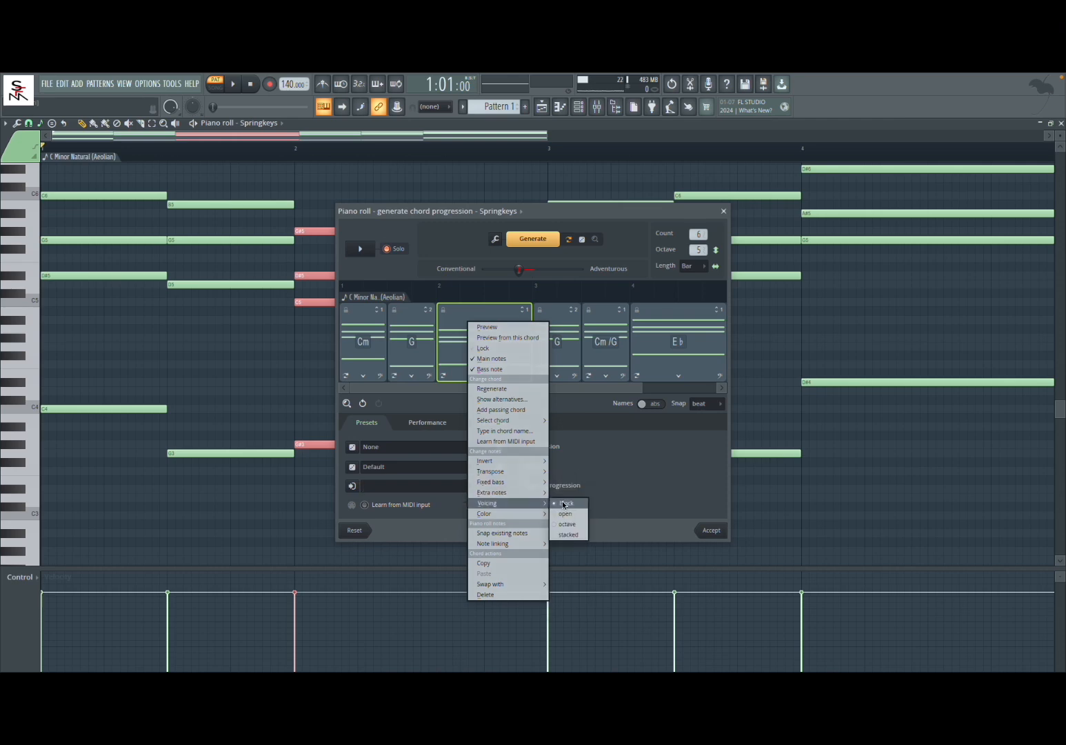
click(690, 364)
Step: Set the voicing of the final E♭ chord to open and play the progression to hear it
click(666, 359)
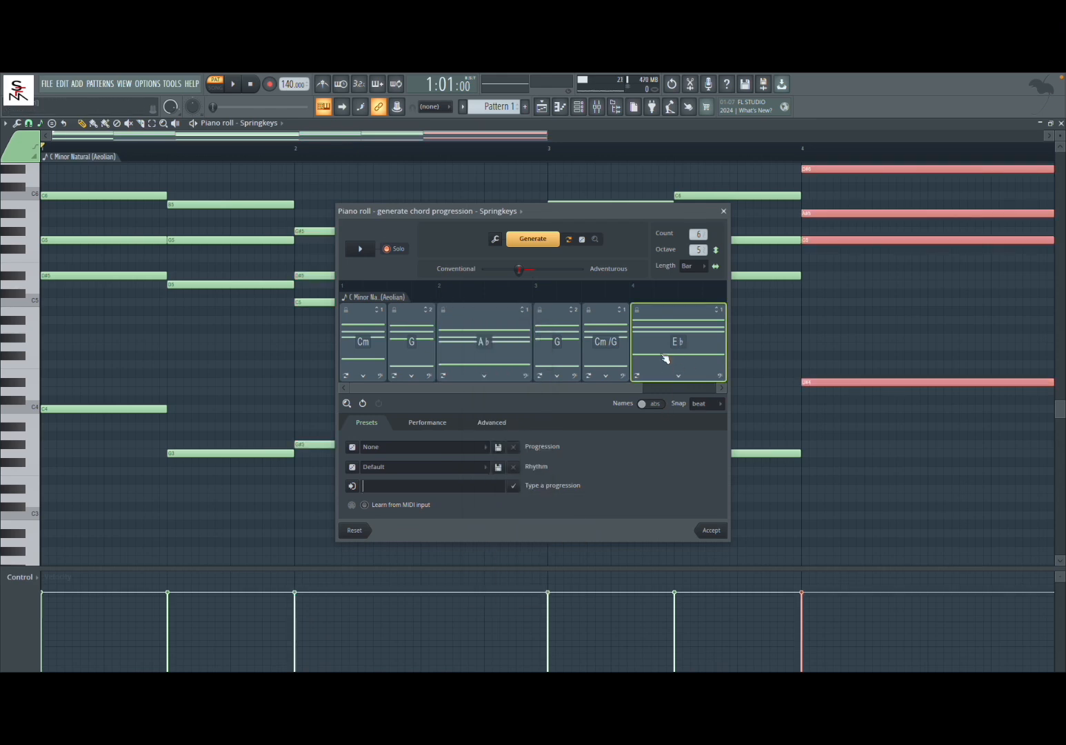
right_click(665, 359)
mouse_move(680, 534)
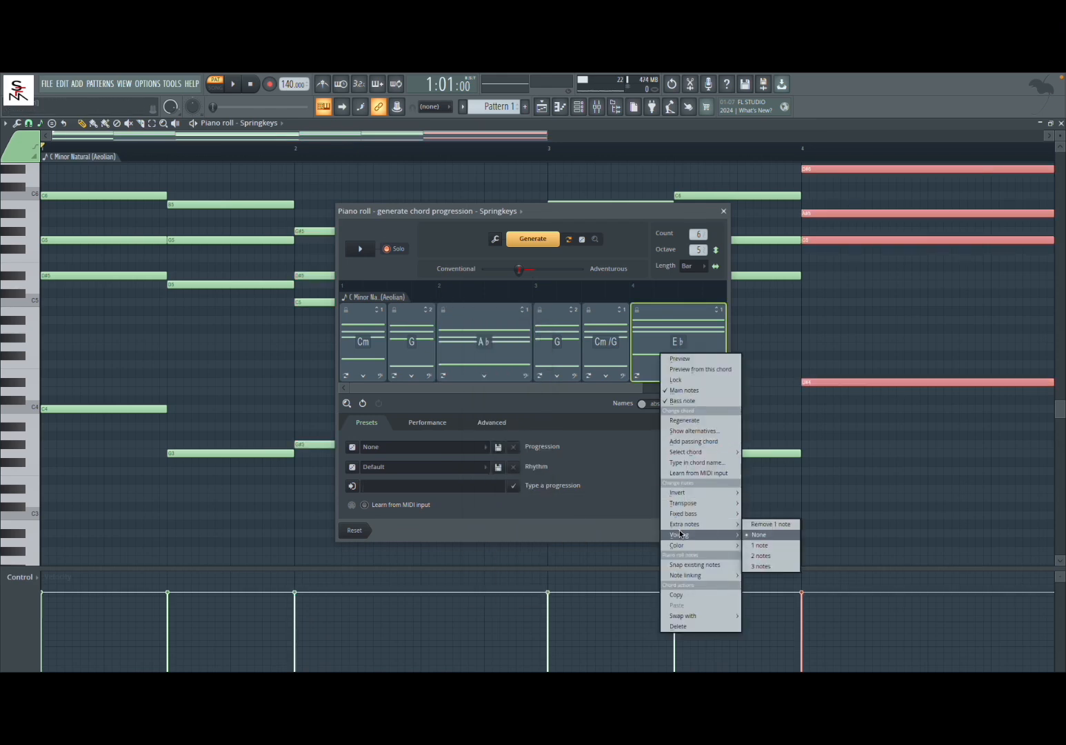
click(749, 546)
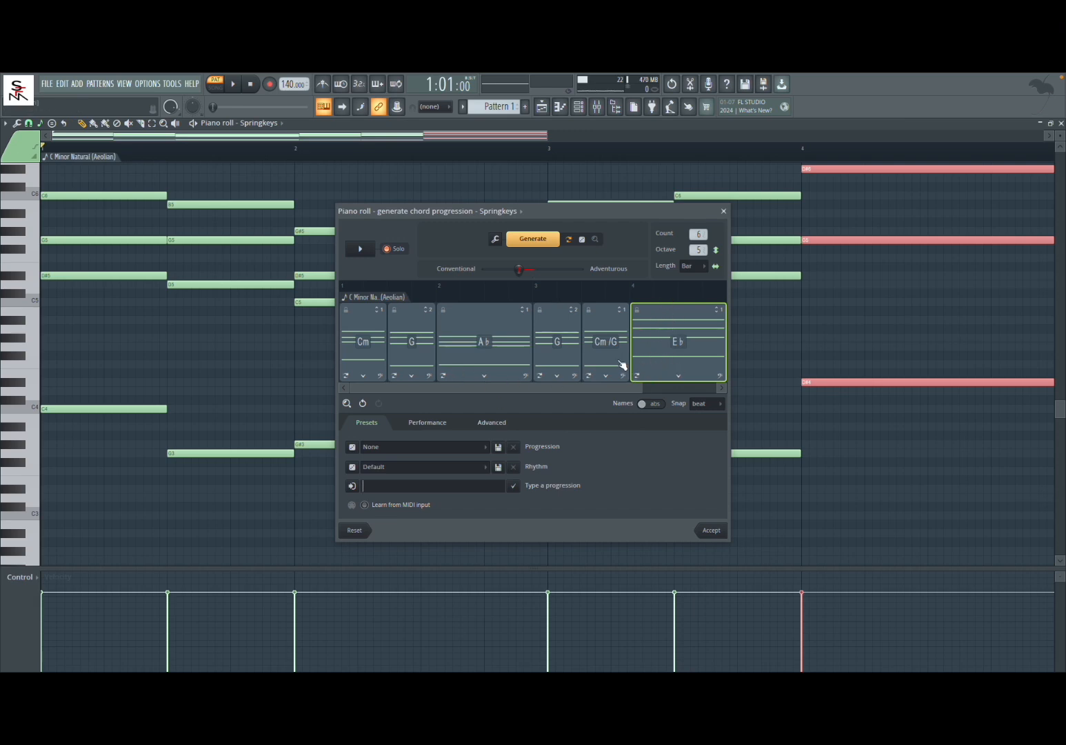
click(360, 250)
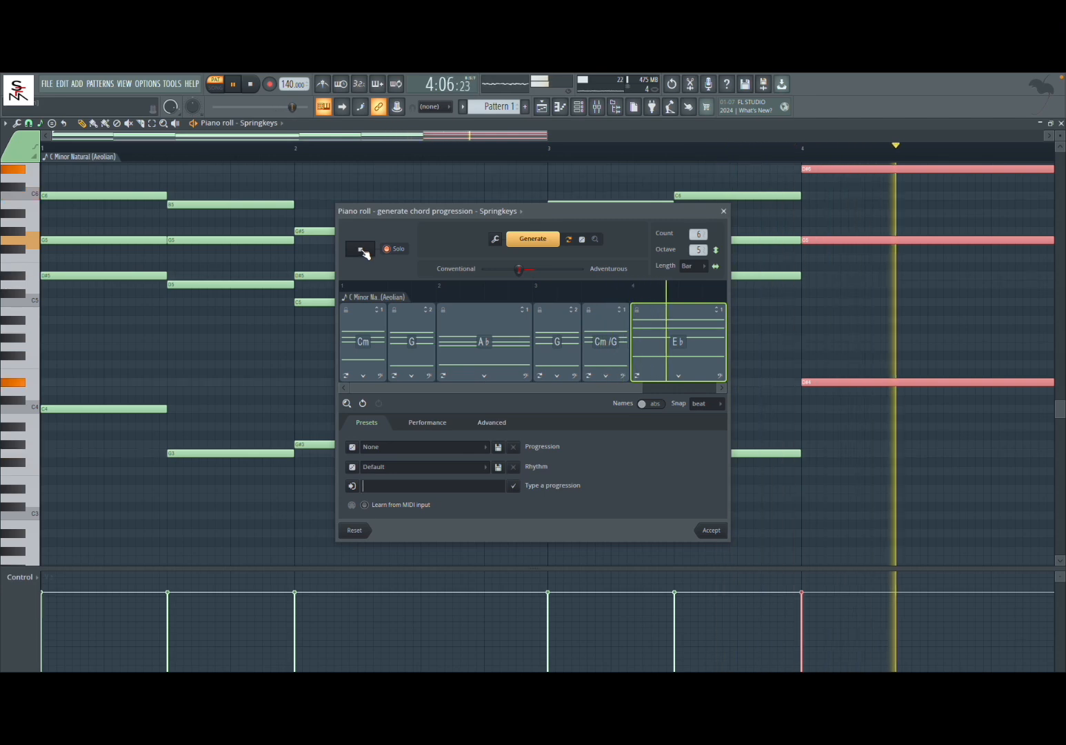
click(360, 250)
Step: Restore the final E♭ chord's voicing to block
right_click(690, 329)
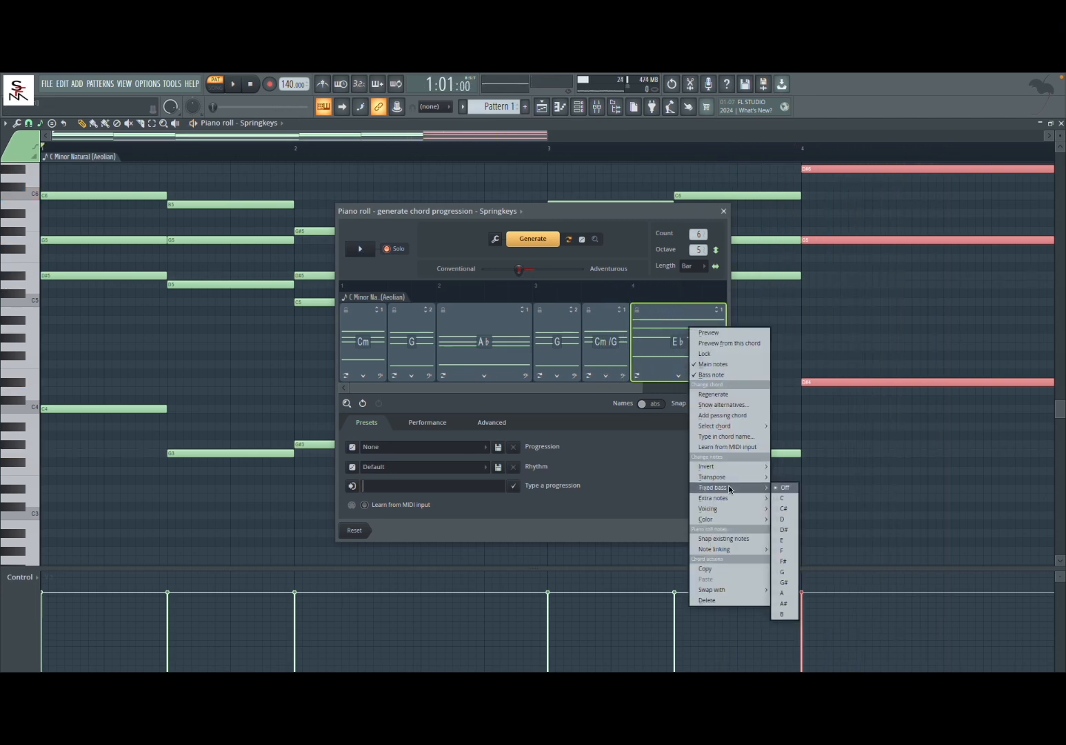
mouse_move(729, 514)
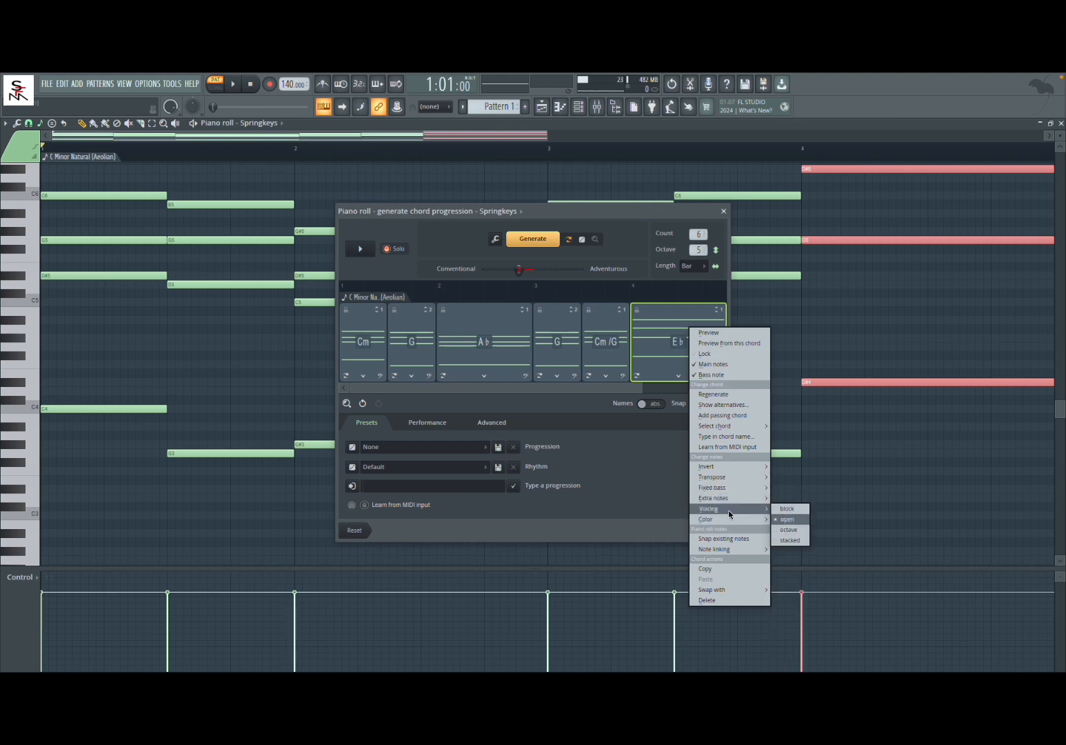
click(774, 508)
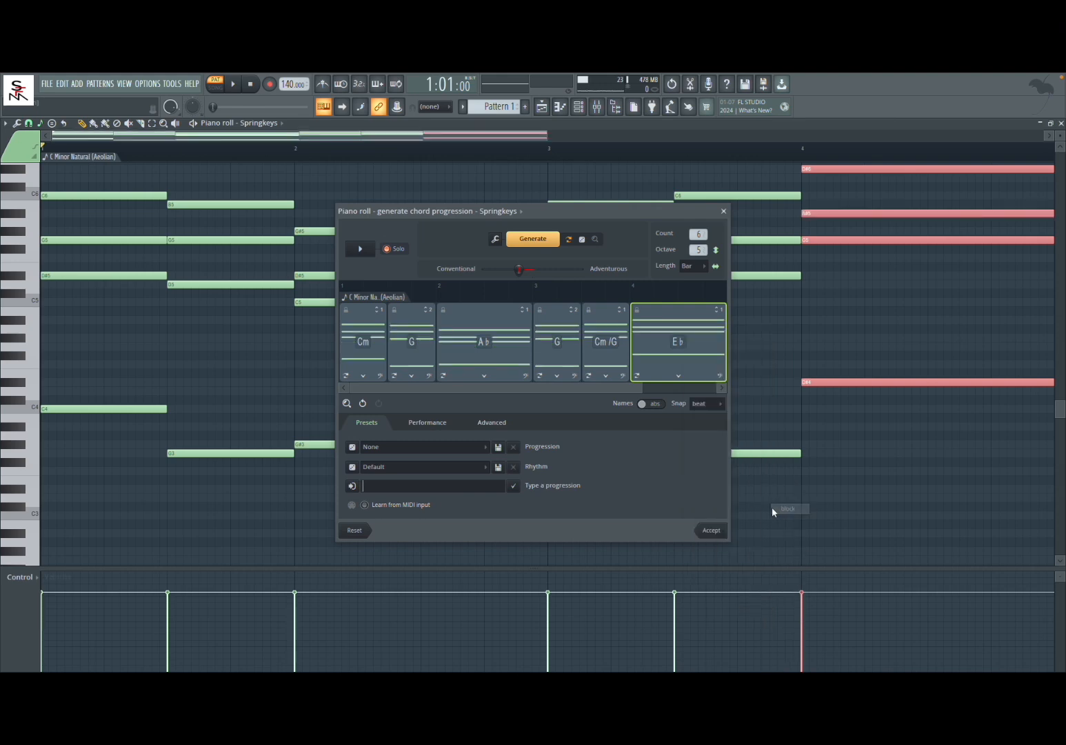
right_click(650, 345)
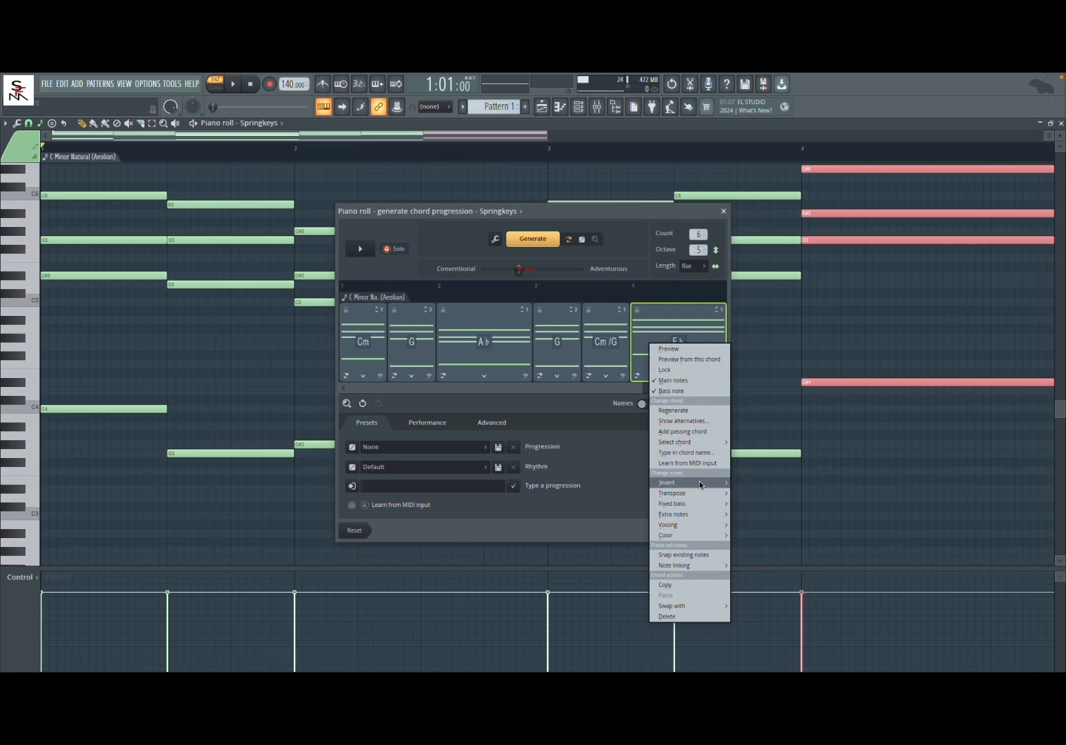
mouse_move(697, 536)
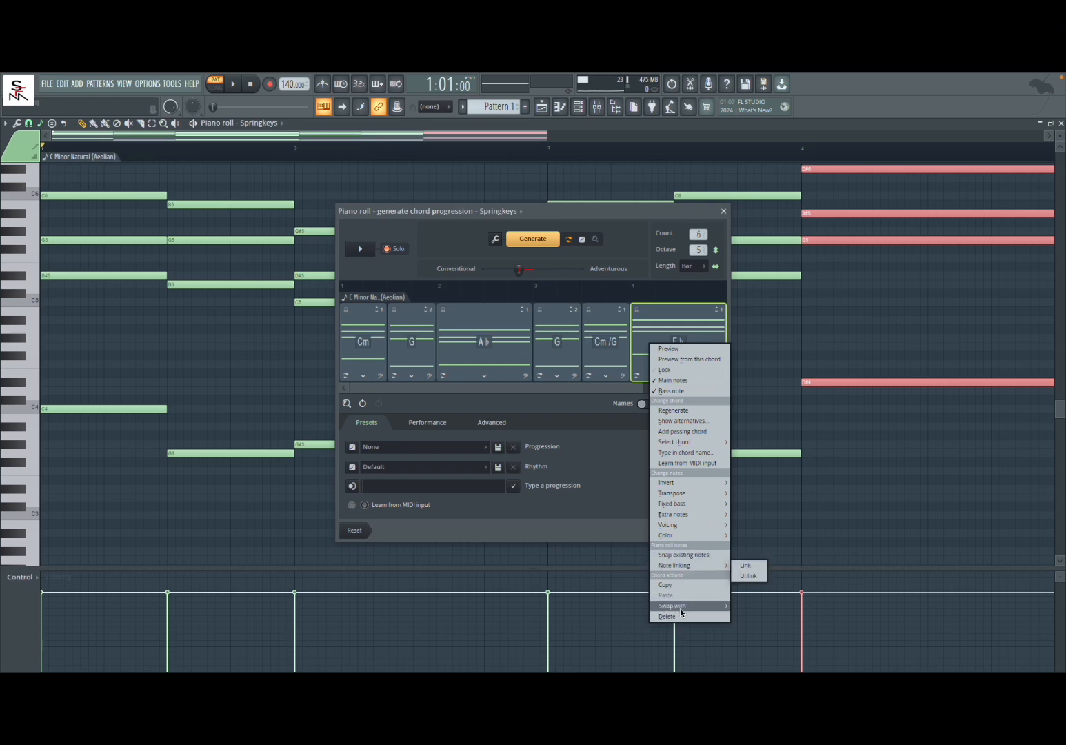
mouse_move(680, 608)
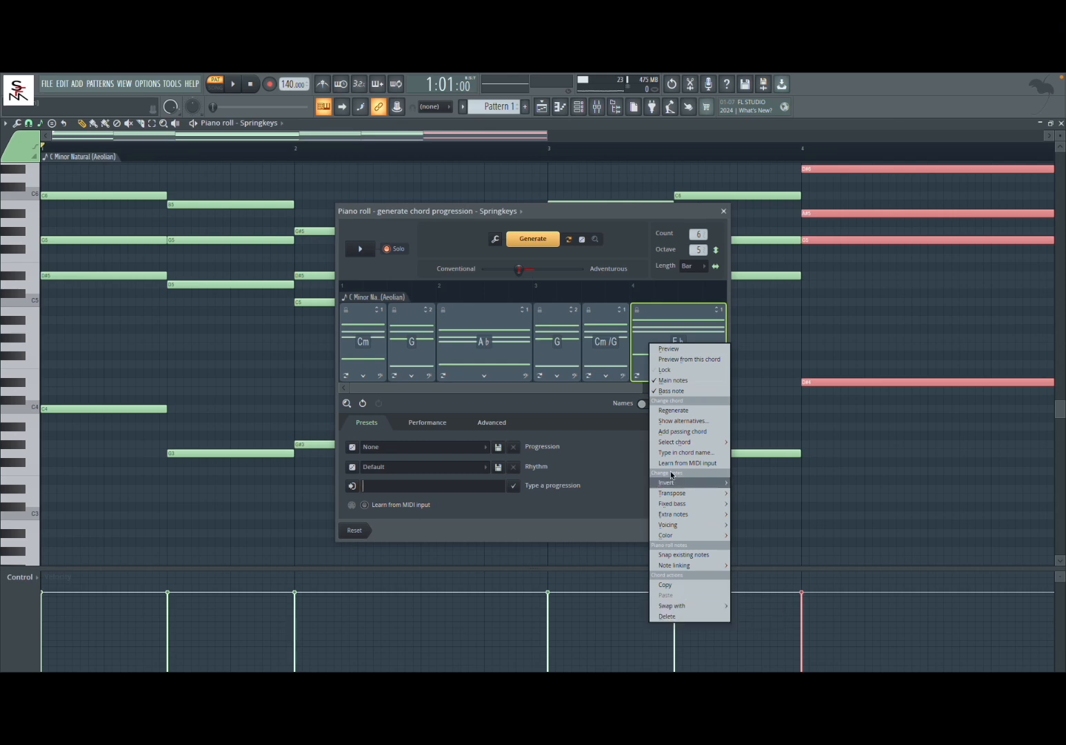
click(497, 401)
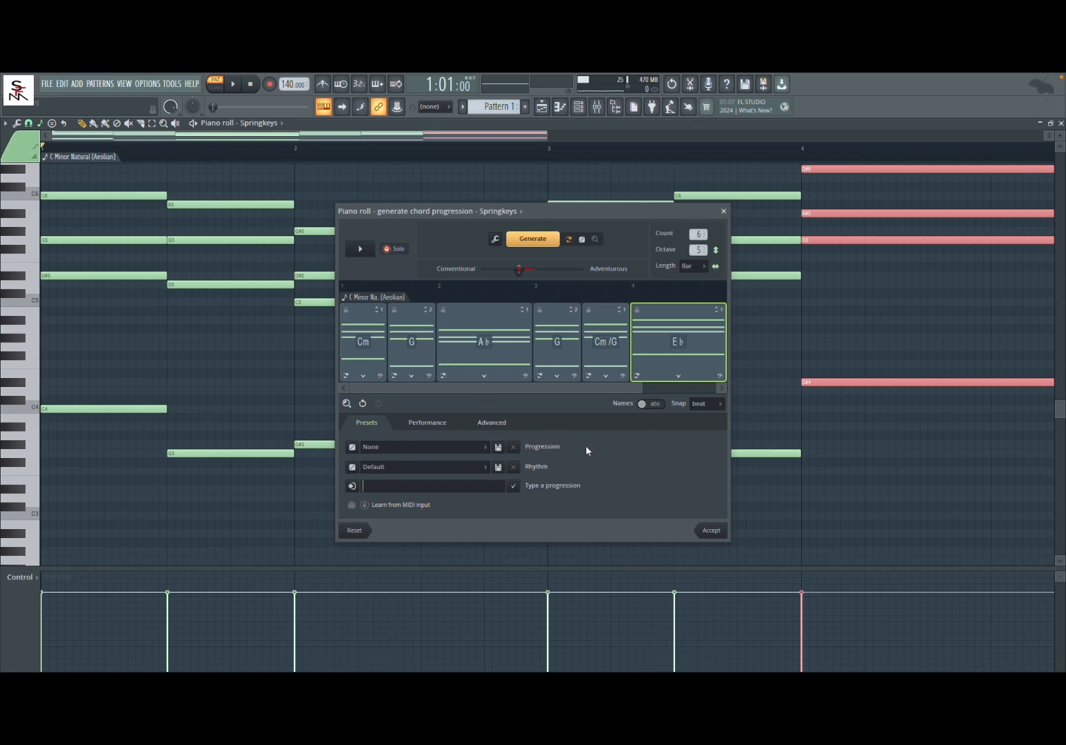
Step: Switch the chord name display to its other mode and back, and view the available snap settings
click(647, 405)
click(650, 404)
click(700, 404)
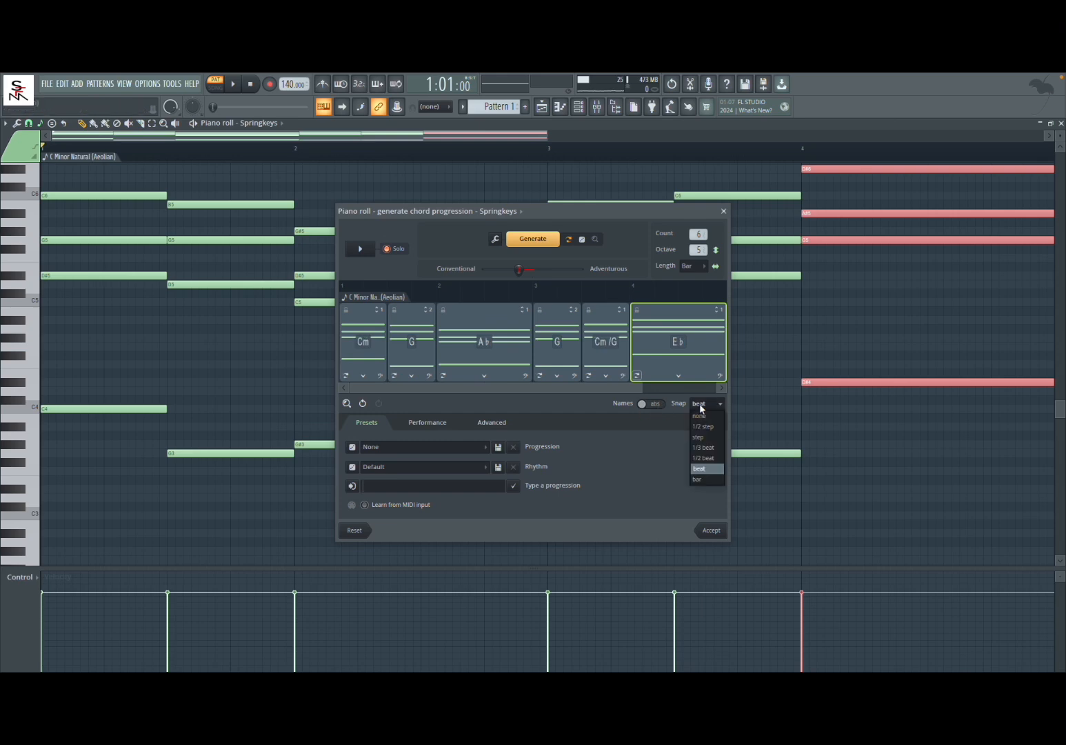
click(558, 405)
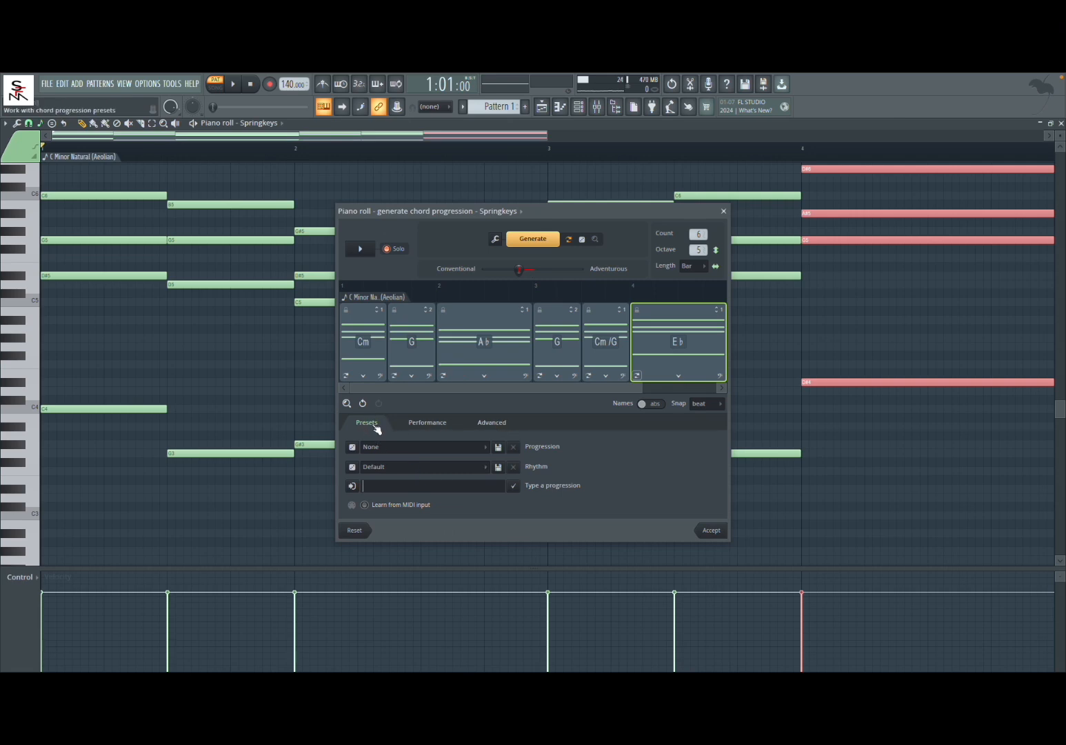
Step: View the available progression presets without choosing one, and set the rhythm preset to Off beat
click(487, 447)
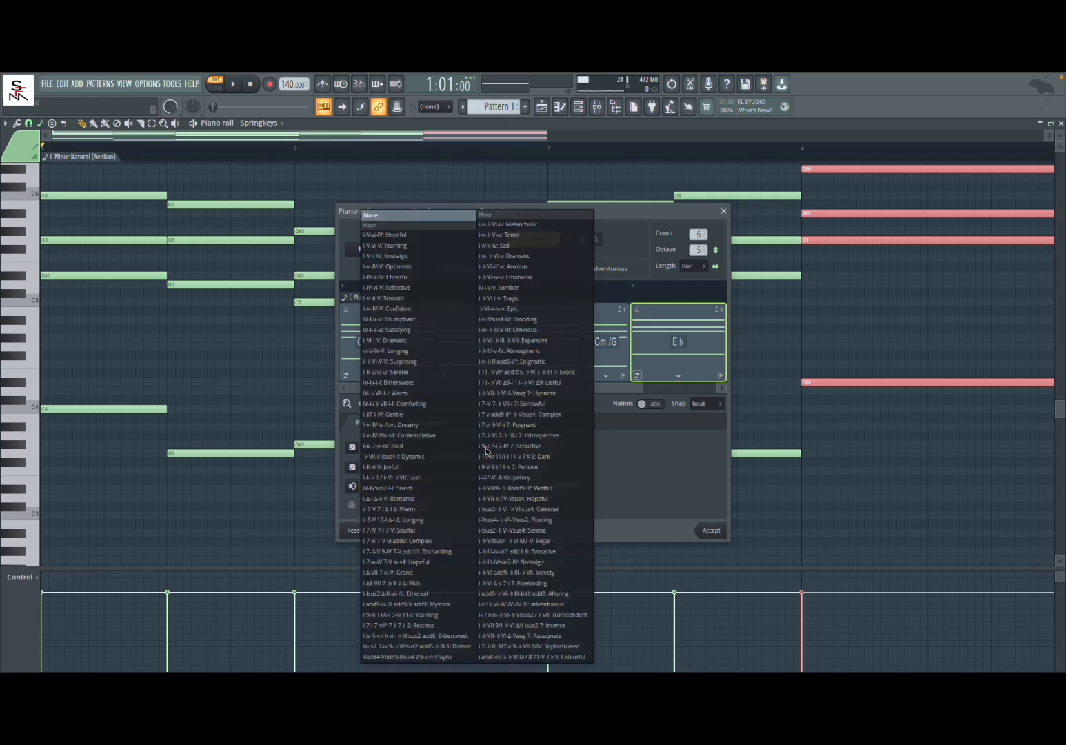
click(660, 465)
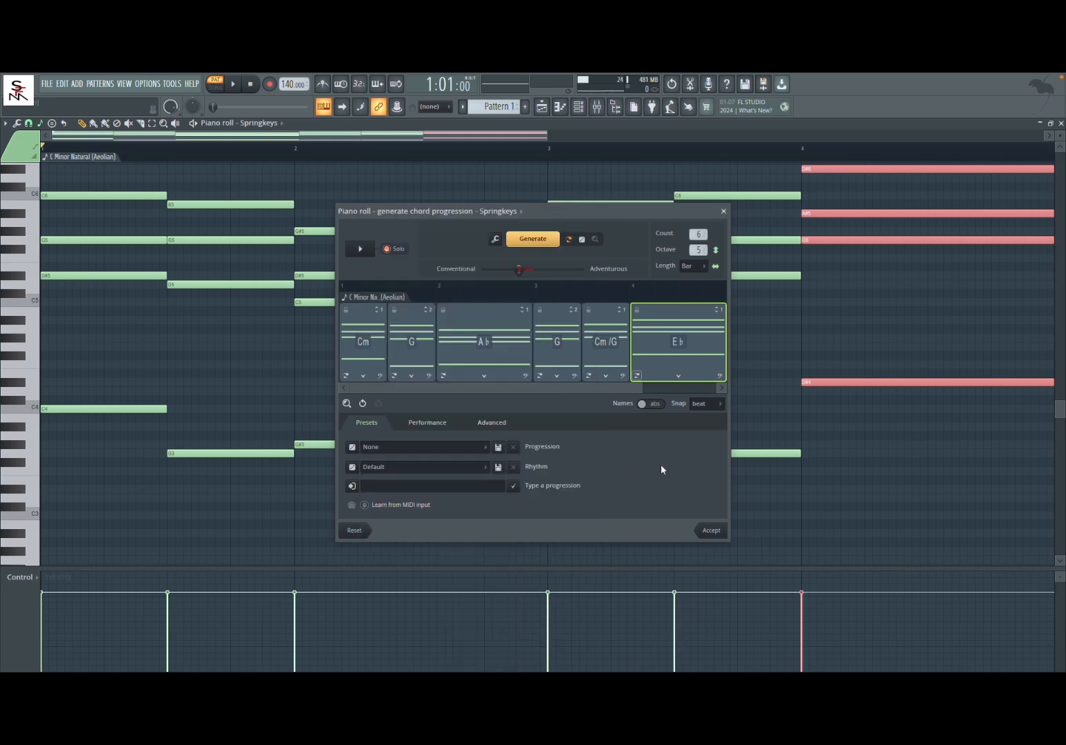
click(486, 467)
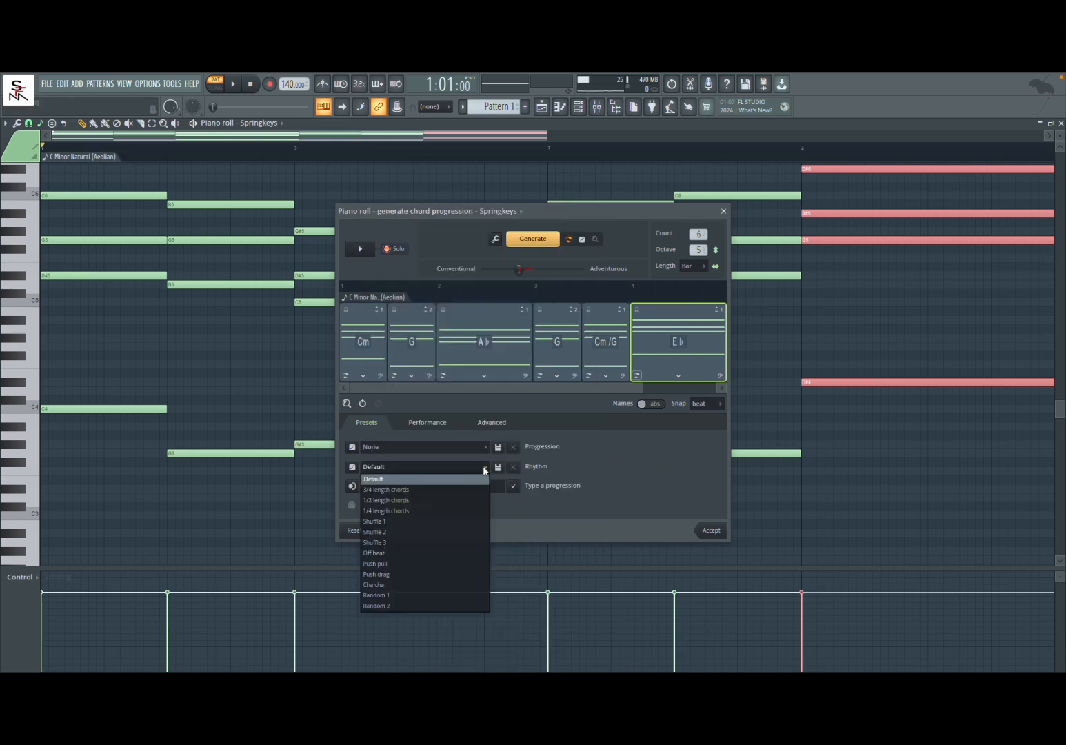
click(427, 553)
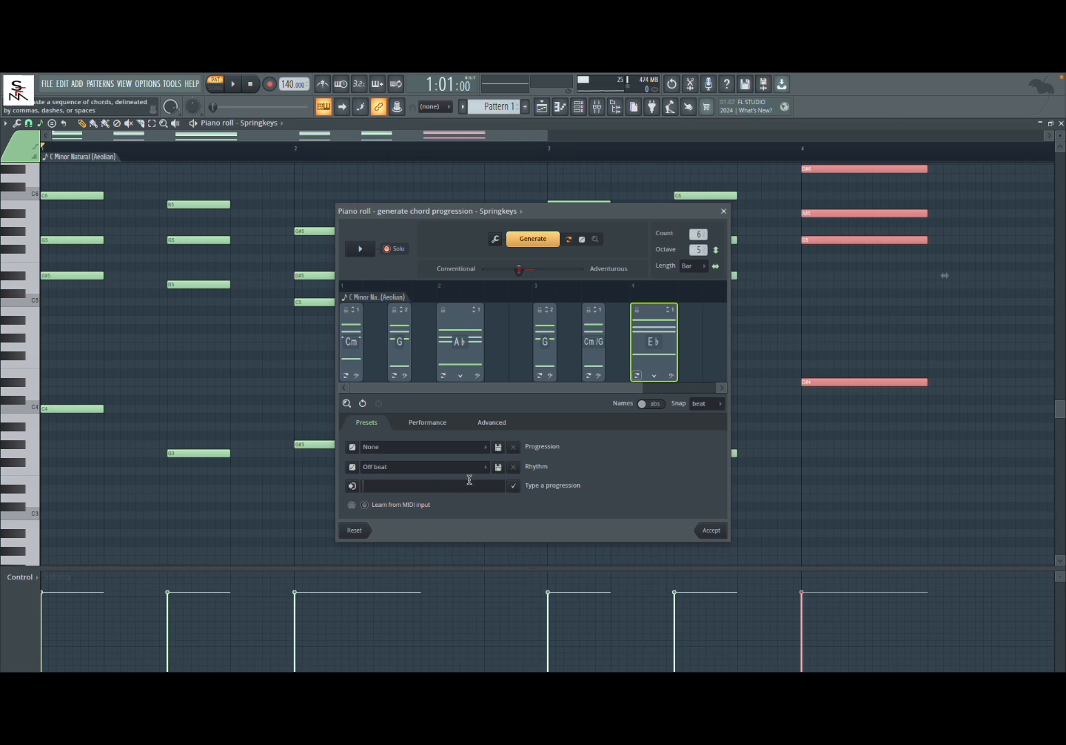
Step: Preview the progression with the Off beat rhythm and stop the playback
click(361, 249)
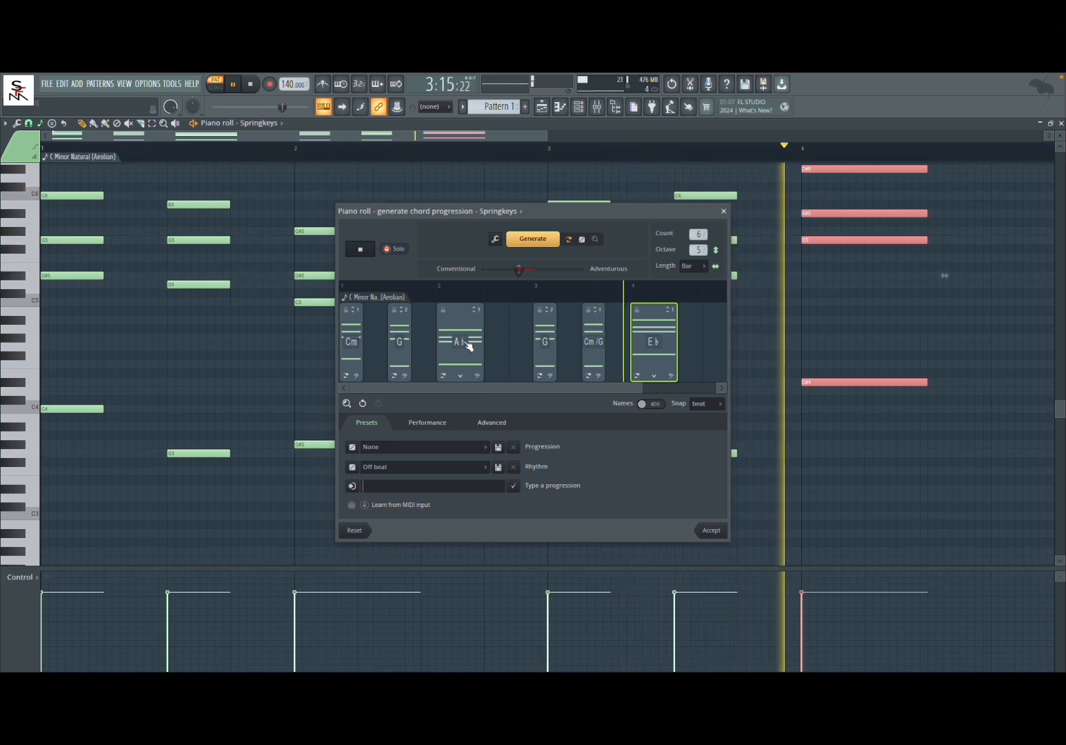
click(481, 485)
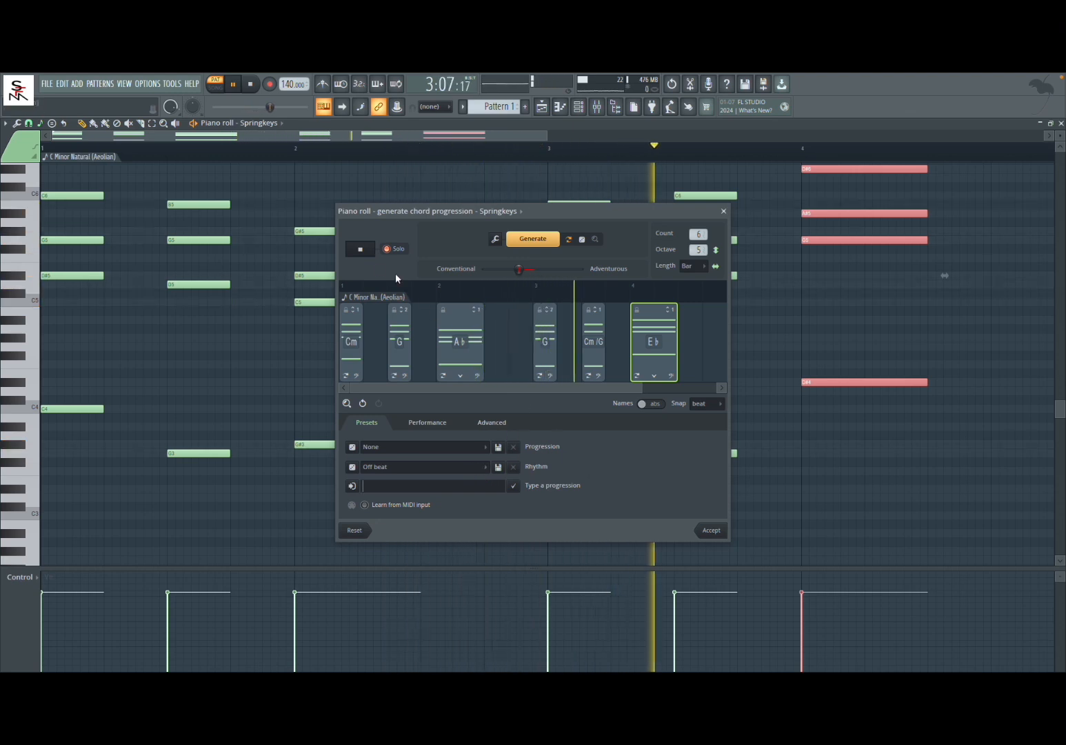
click(365, 251)
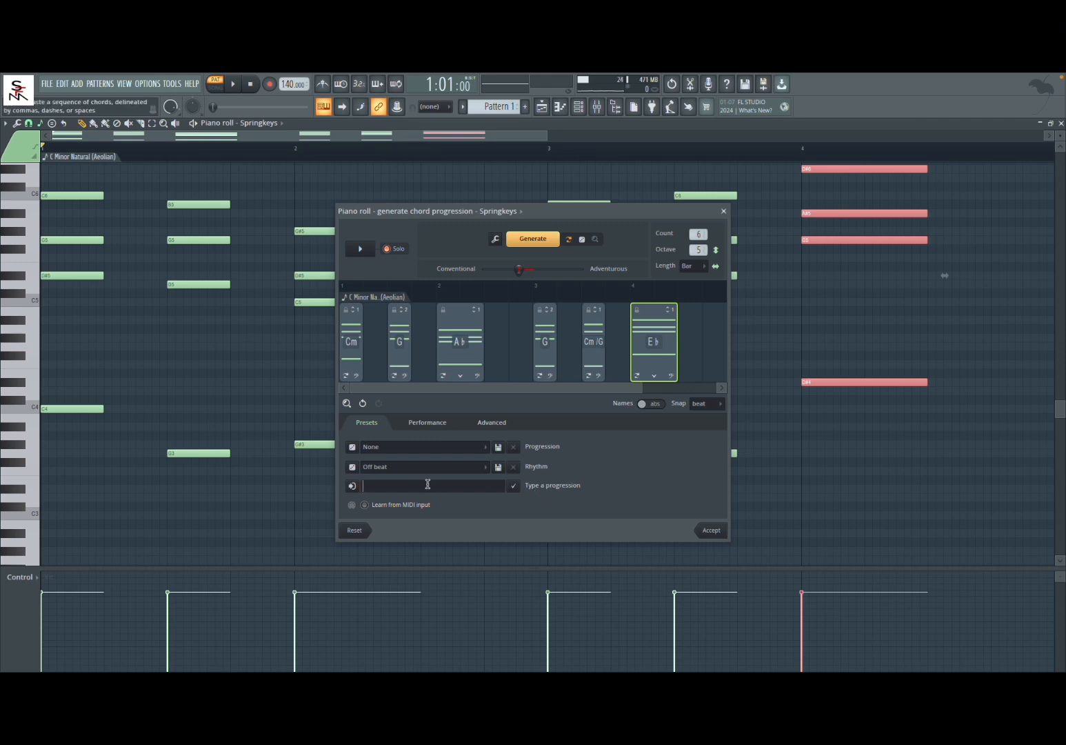
Step: Apply the Up 4 arpeggio performance pattern to the final E♭ chord and preview the progression
click(427, 423)
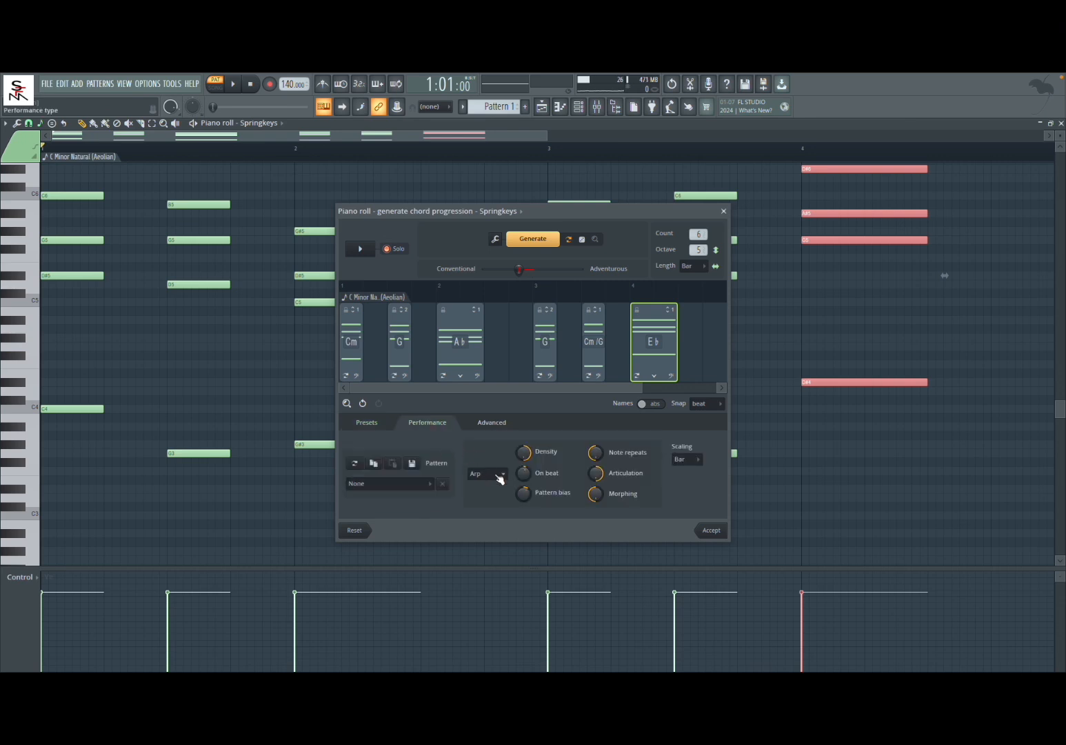
click(496, 475)
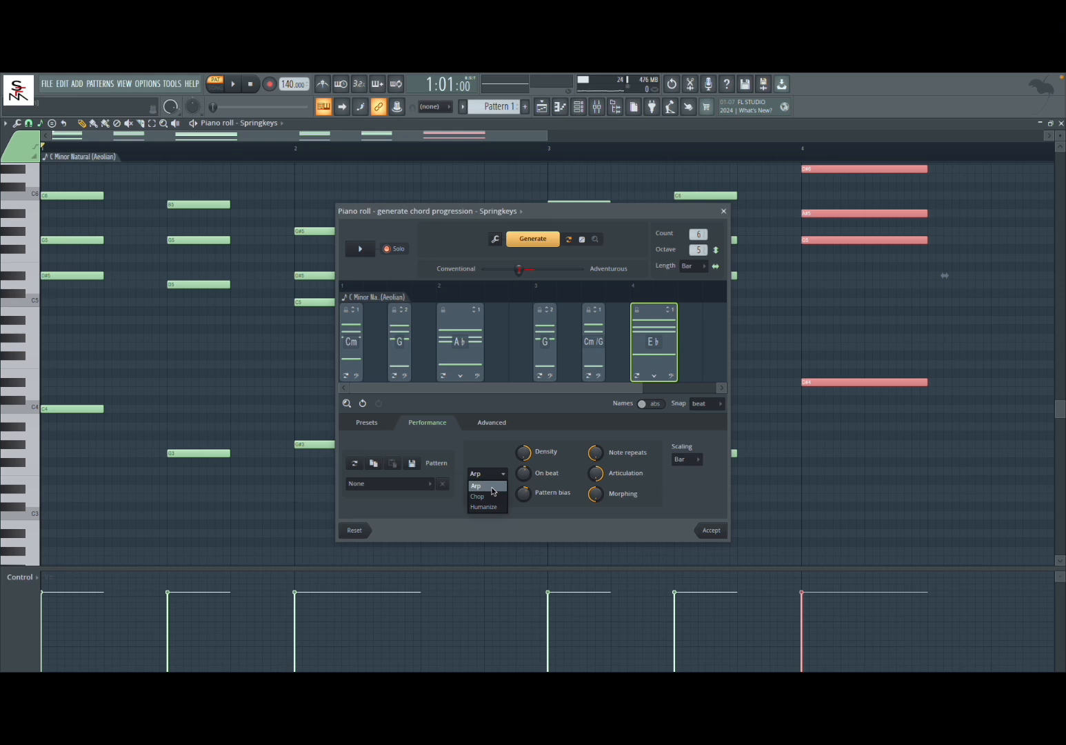
click(492, 486)
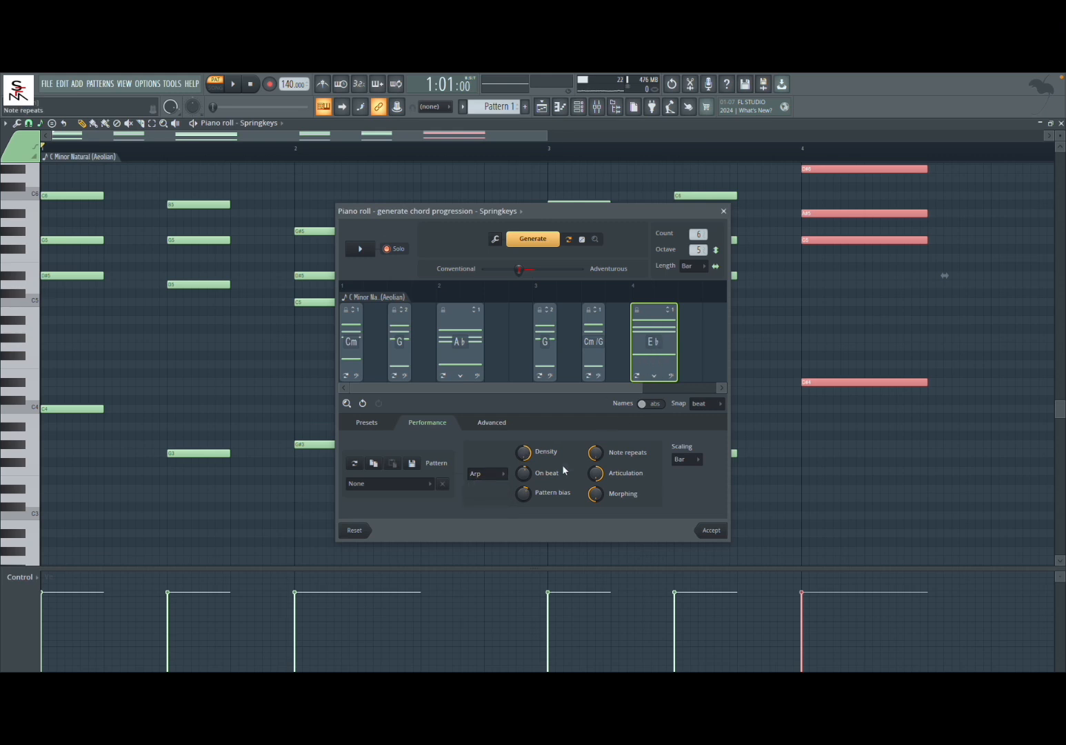
click(426, 486)
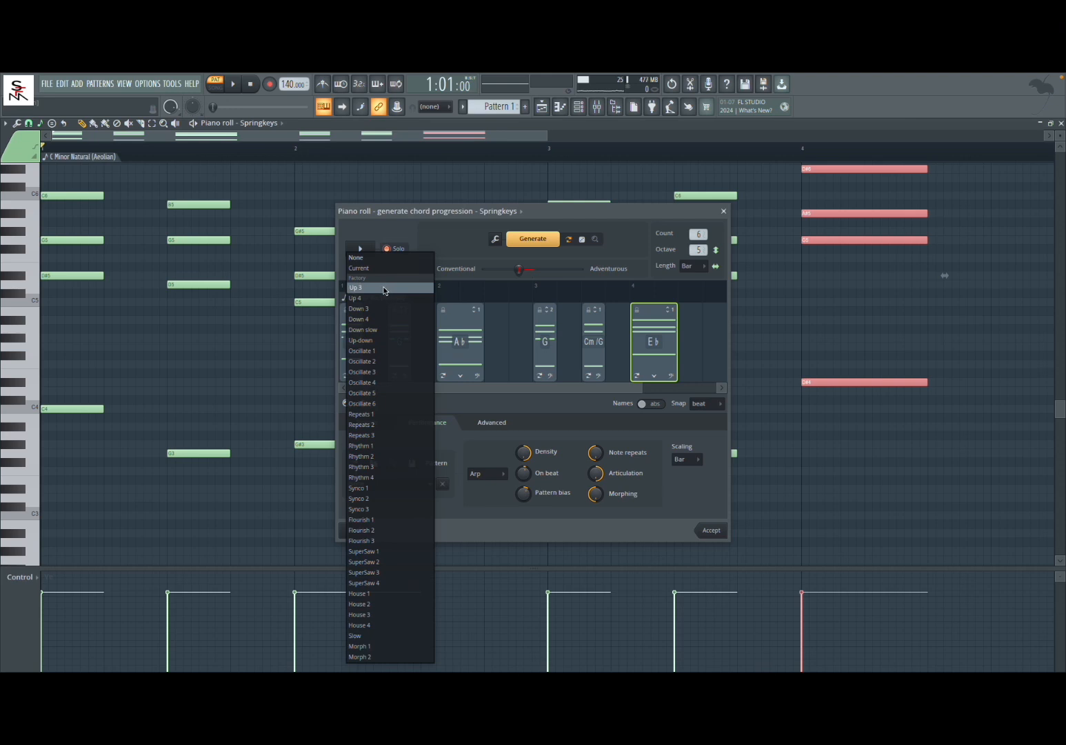
click(385, 298)
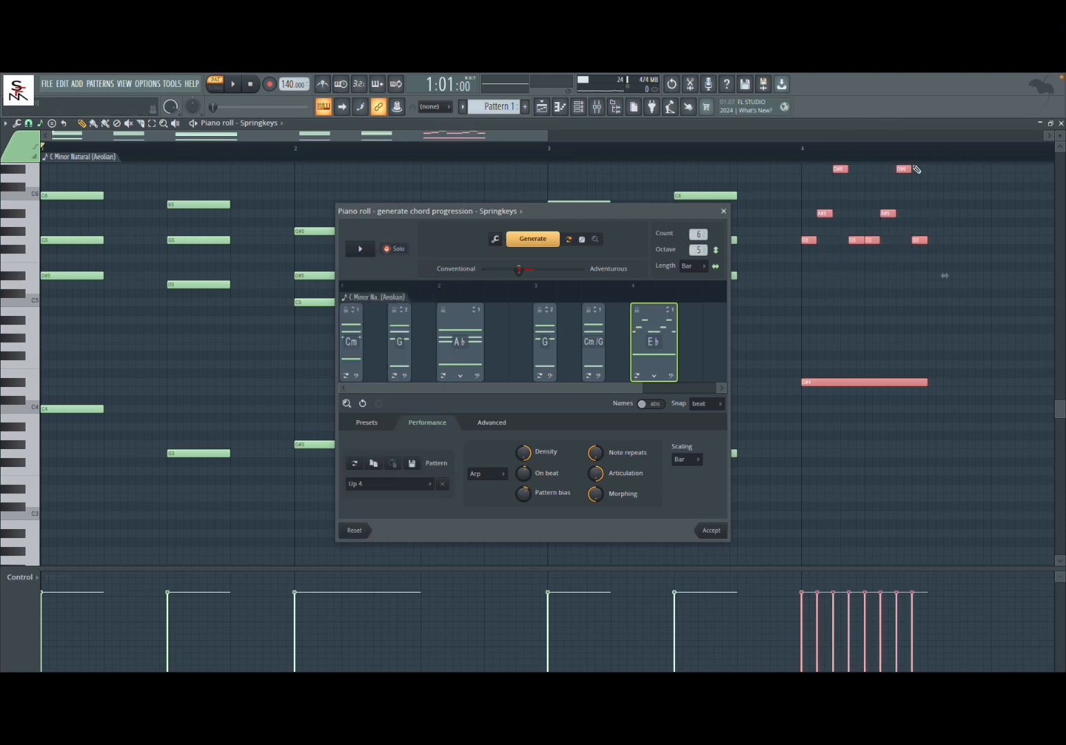
click(360, 249)
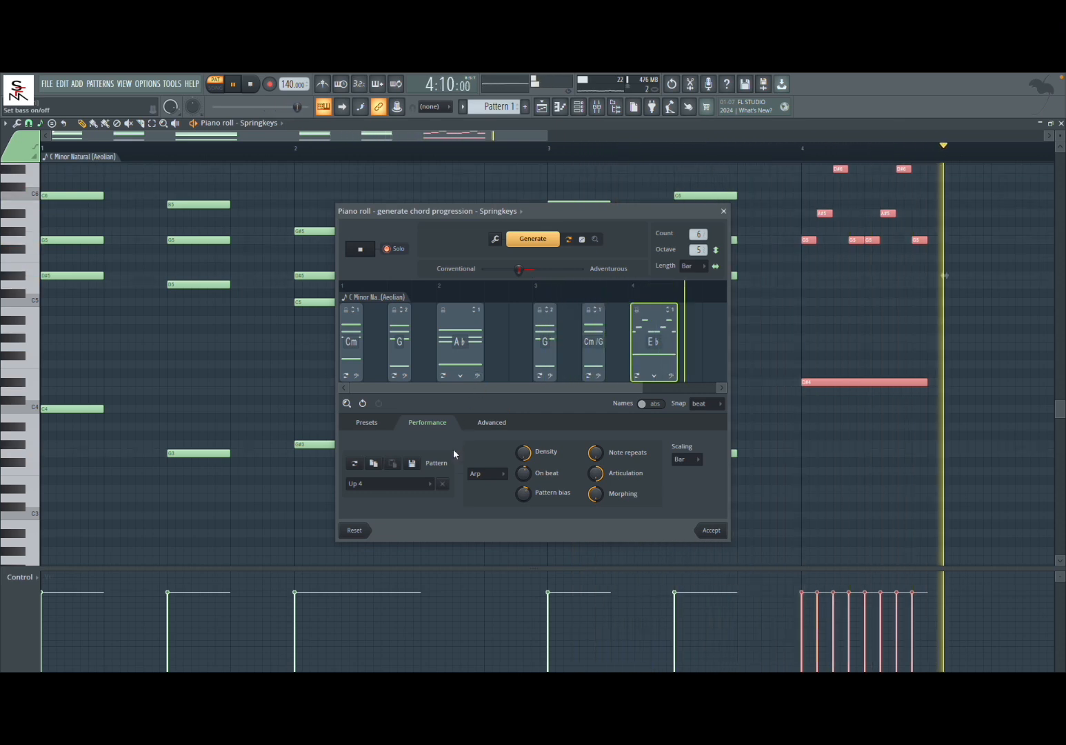
click(361, 251)
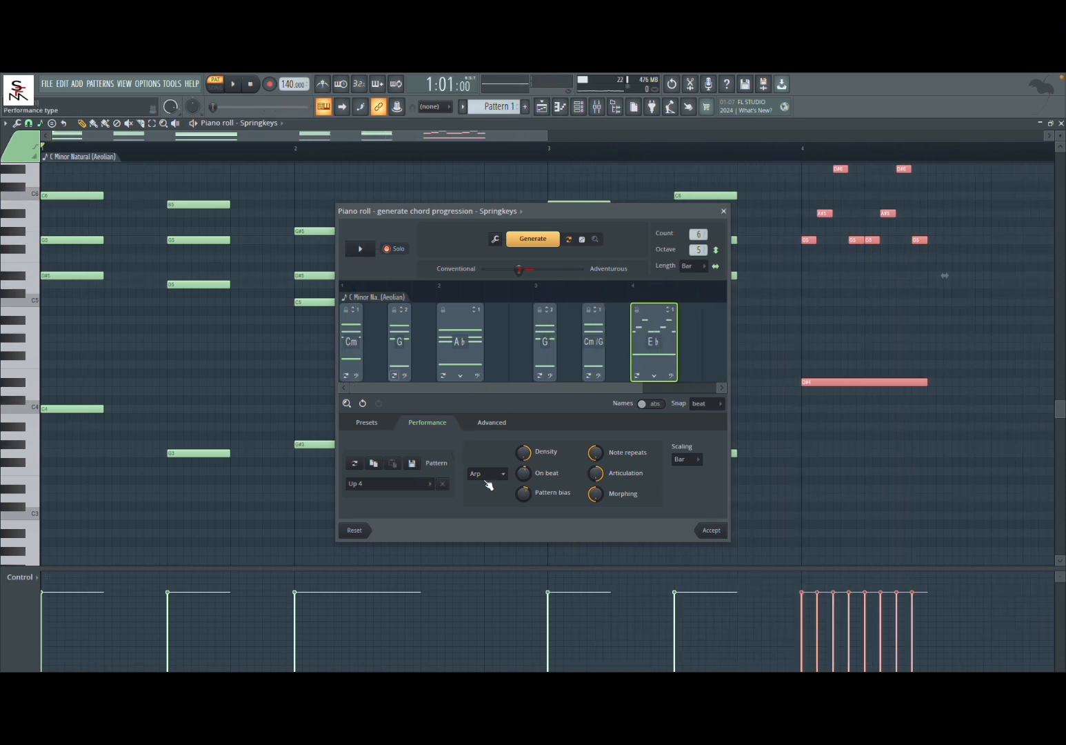
Step: Reset the final E♭ chord's performance pattern to None and set the performance type to Chop
click(426, 491)
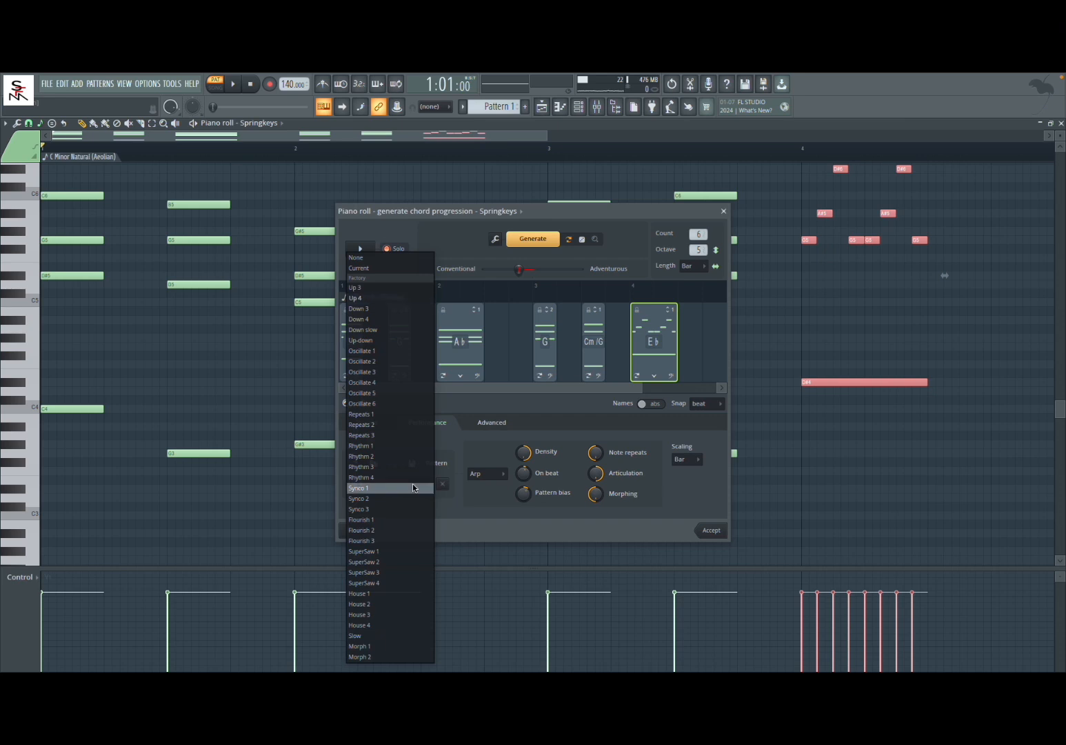
click(421, 256)
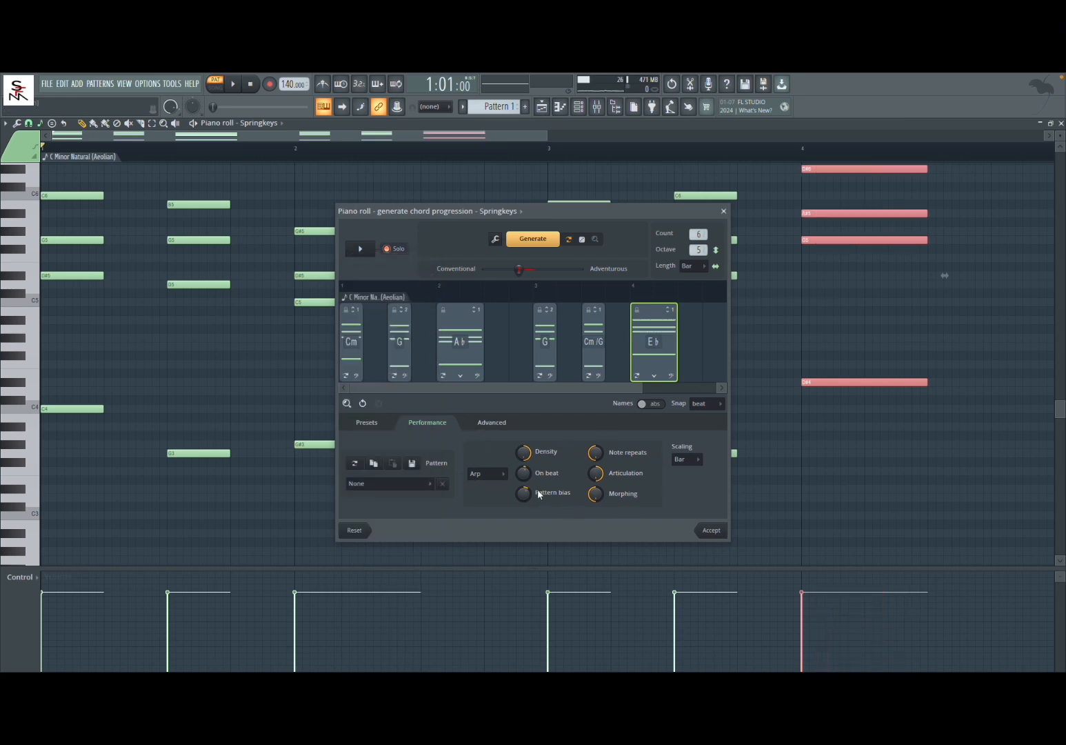
click(487, 474)
click(489, 496)
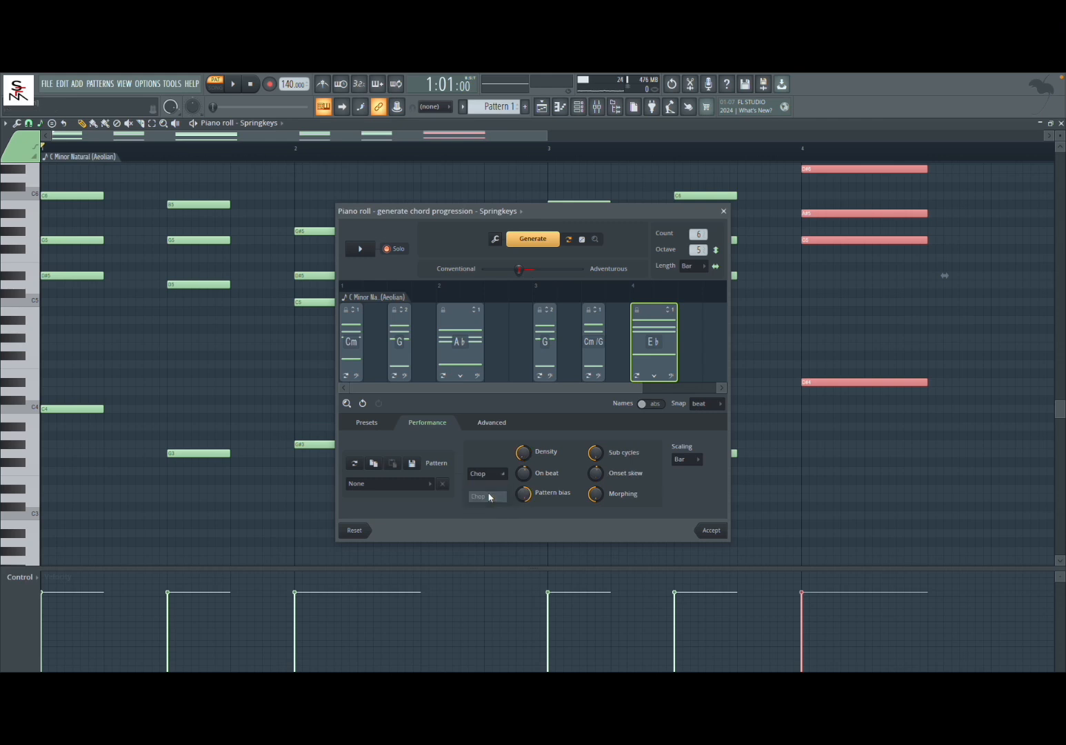
Step: Try the 3notes Chop pattern on the final E♭ chord and reset the pattern to None
click(430, 484)
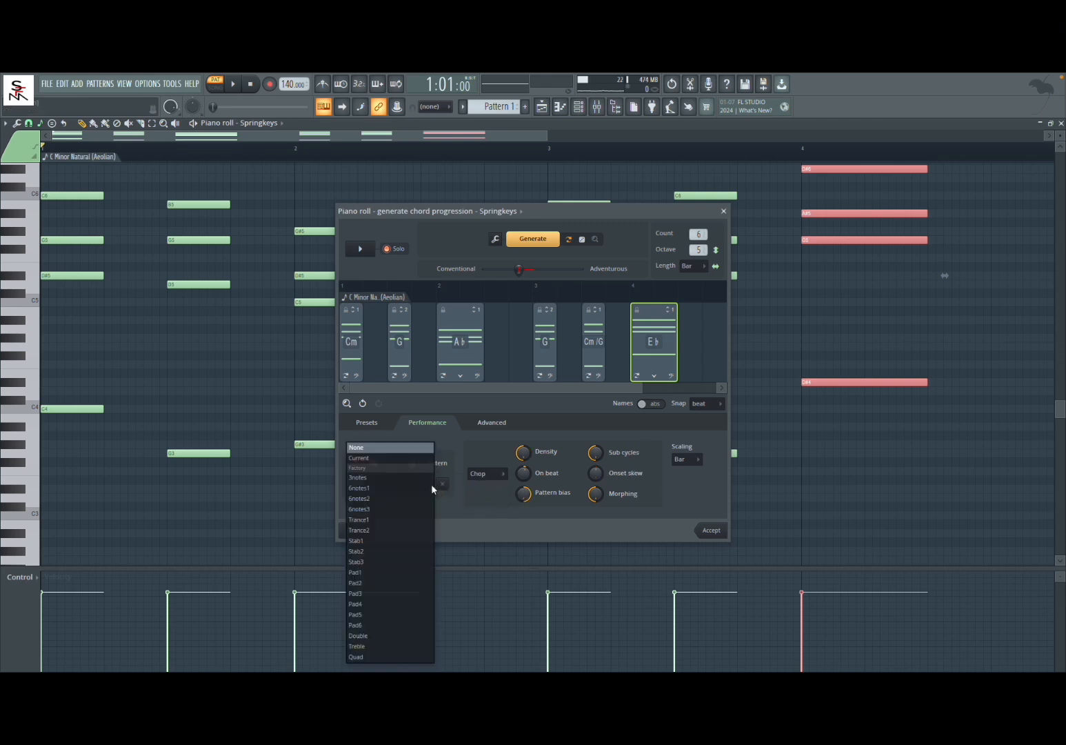
click(419, 478)
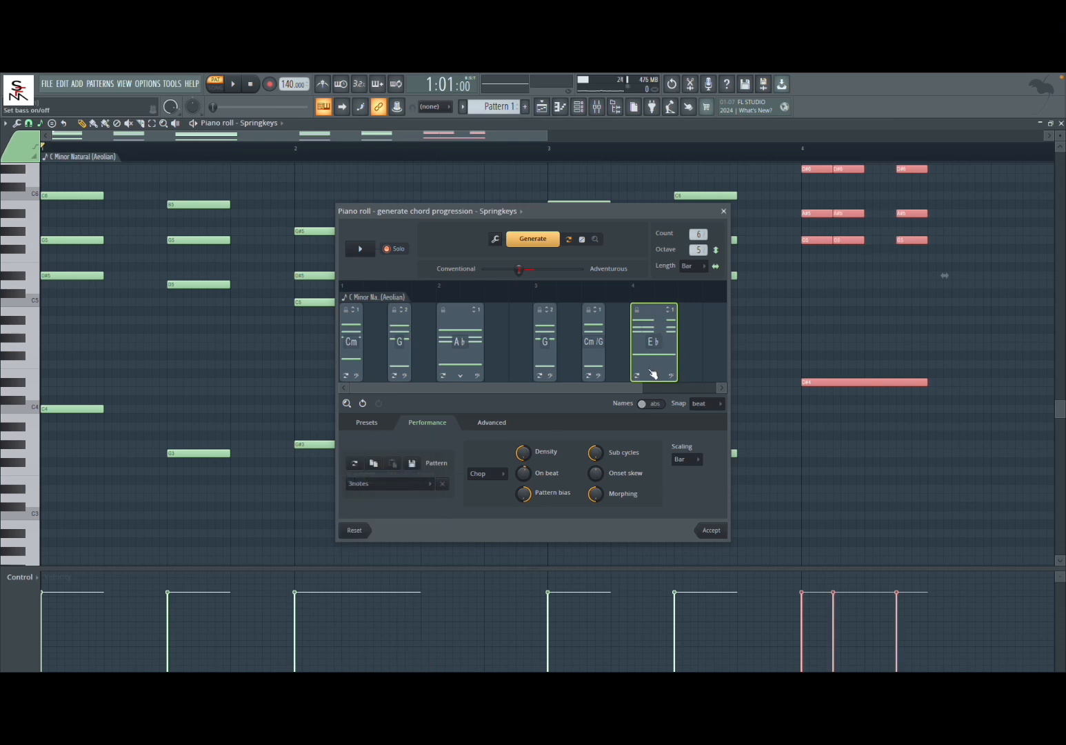
click(412, 484)
click(404, 450)
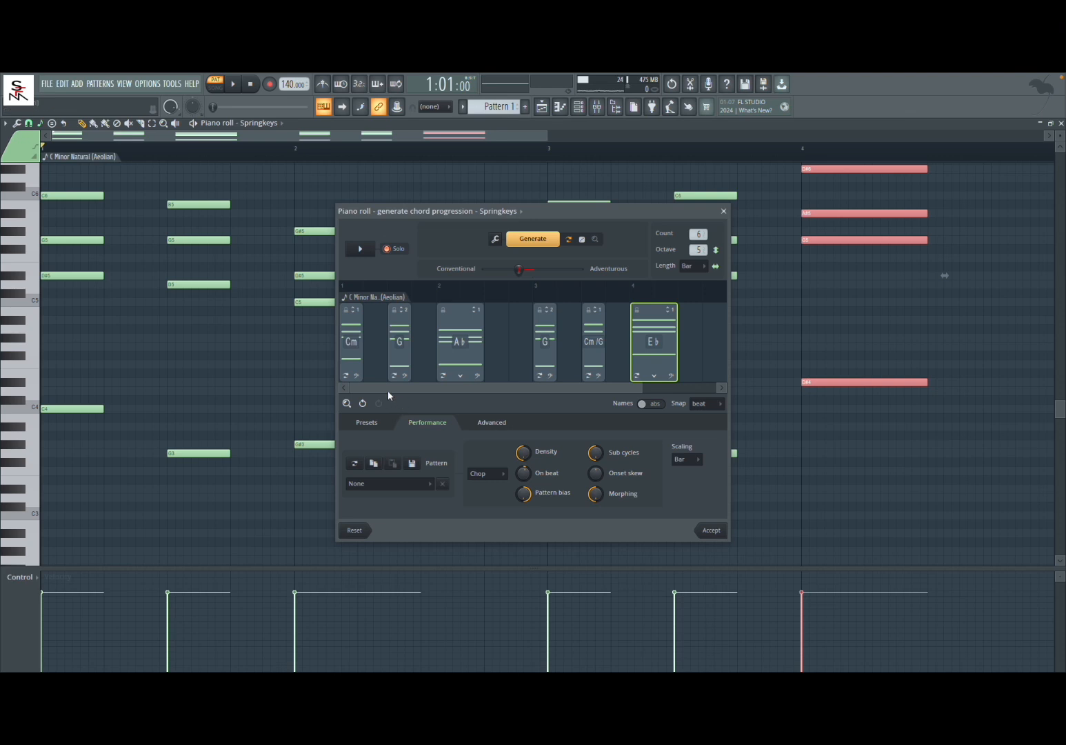
Step: Apply the 3notes Chop pattern to all six chords of the progression and preview it
click(352, 354)
click(646, 359)
click(350, 359)
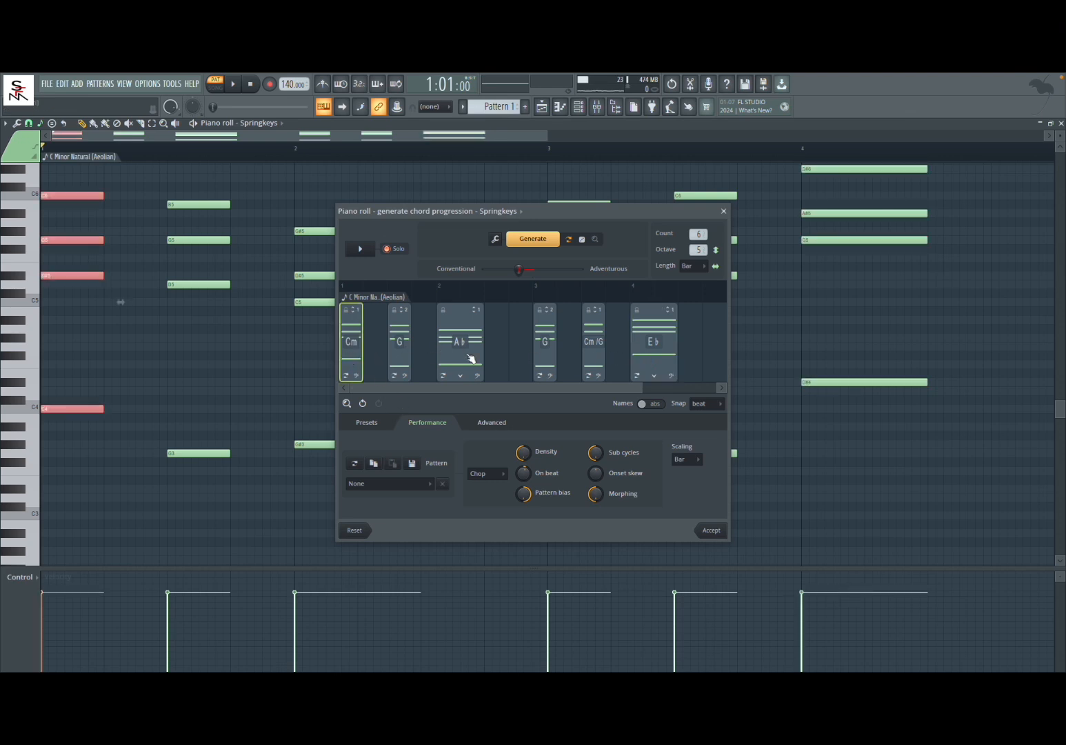
click(639, 357)
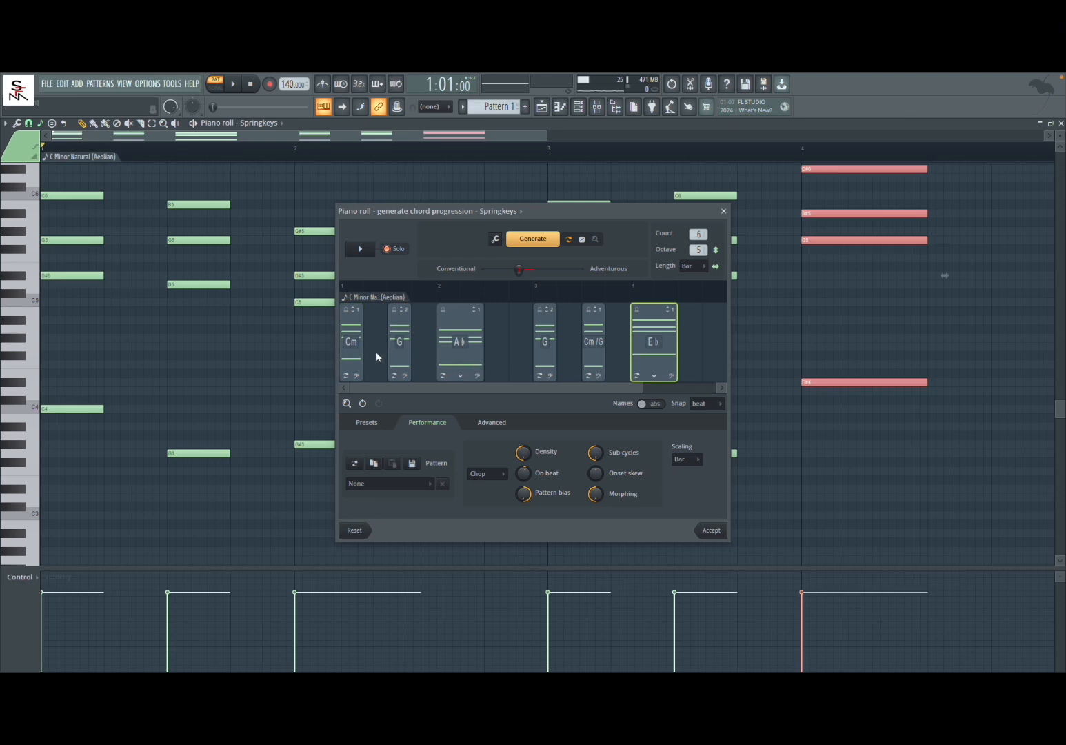
ctrl+click(352, 365)
ctrl+click(411, 372)
ctrl+click(475, 369)
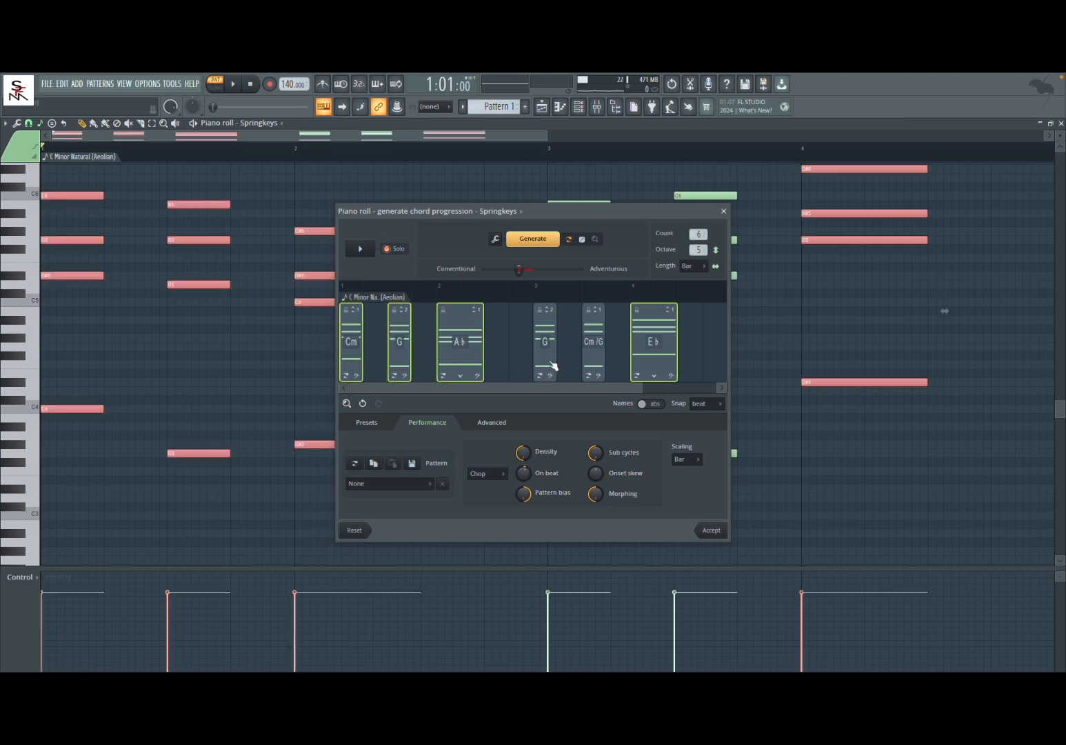
ctrl+click(555, 365)
ctrl+click(602, 365)
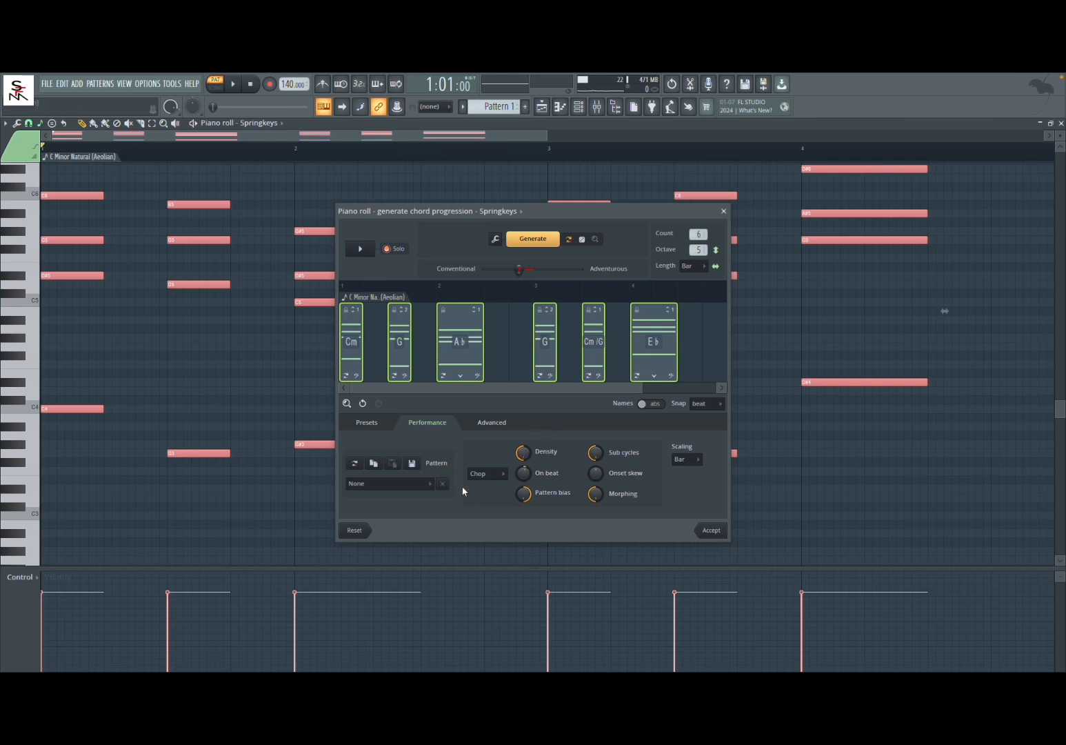
click(429, 485)
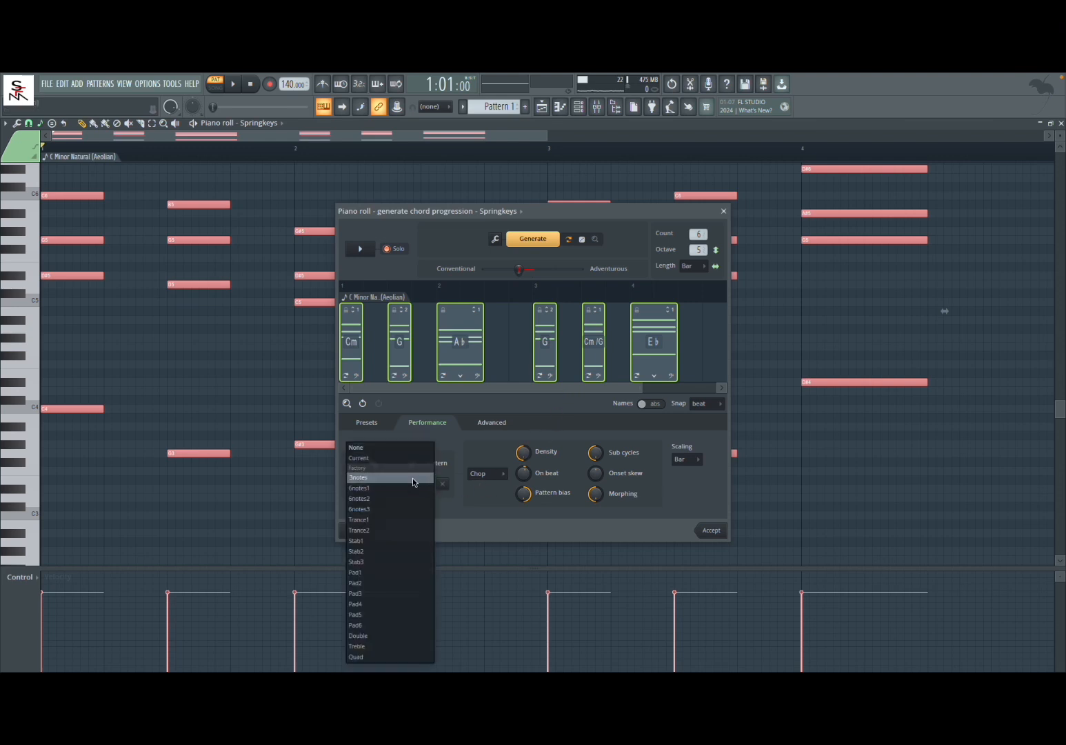
click(412, 477)
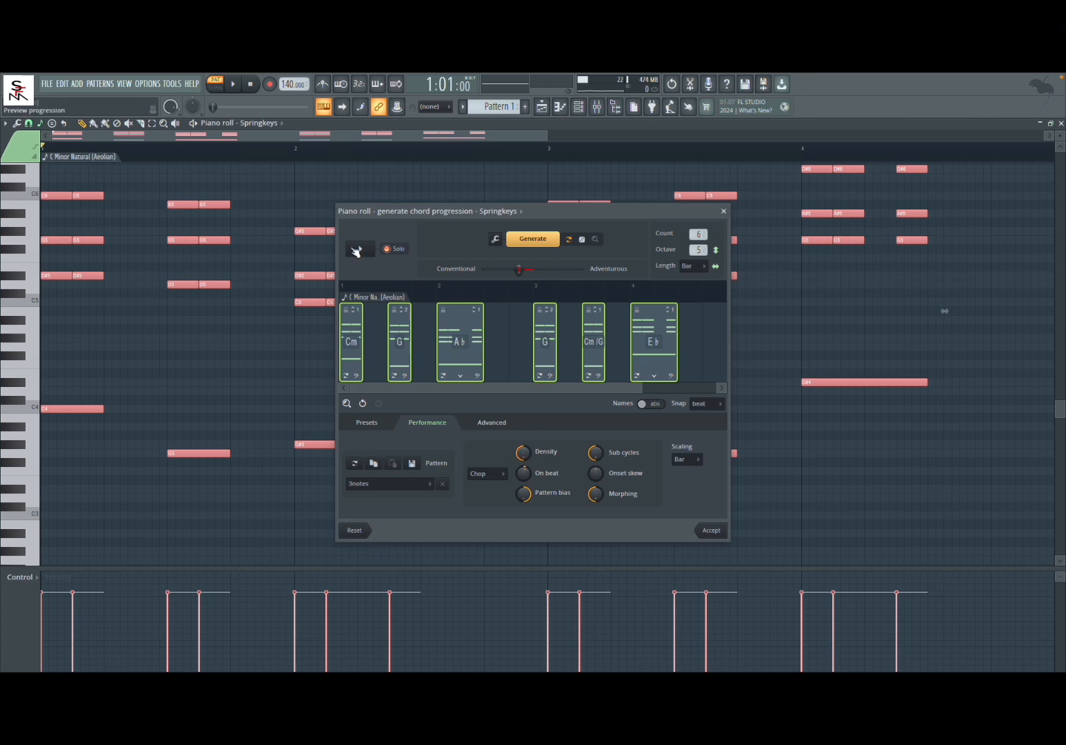
click(358, 251)
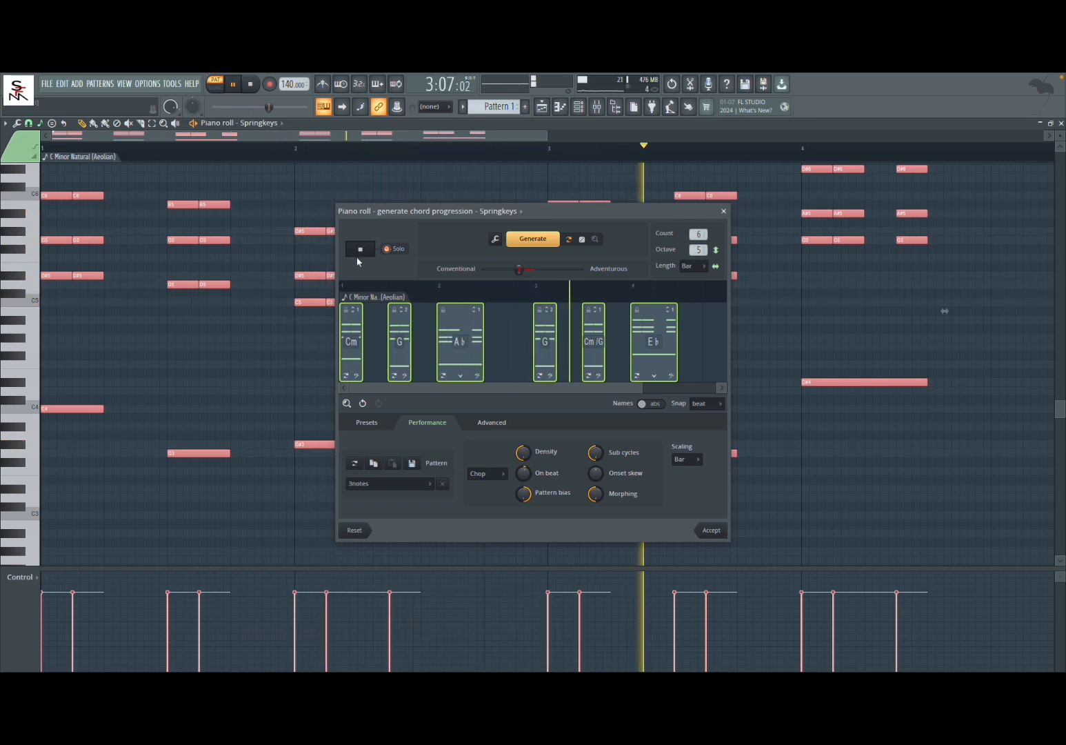
click(358, 252)
Step: Try the Light pattern of the Humanize performance type on all six chords and reset the pattern to None
click(498, 475)
click(500, 498)
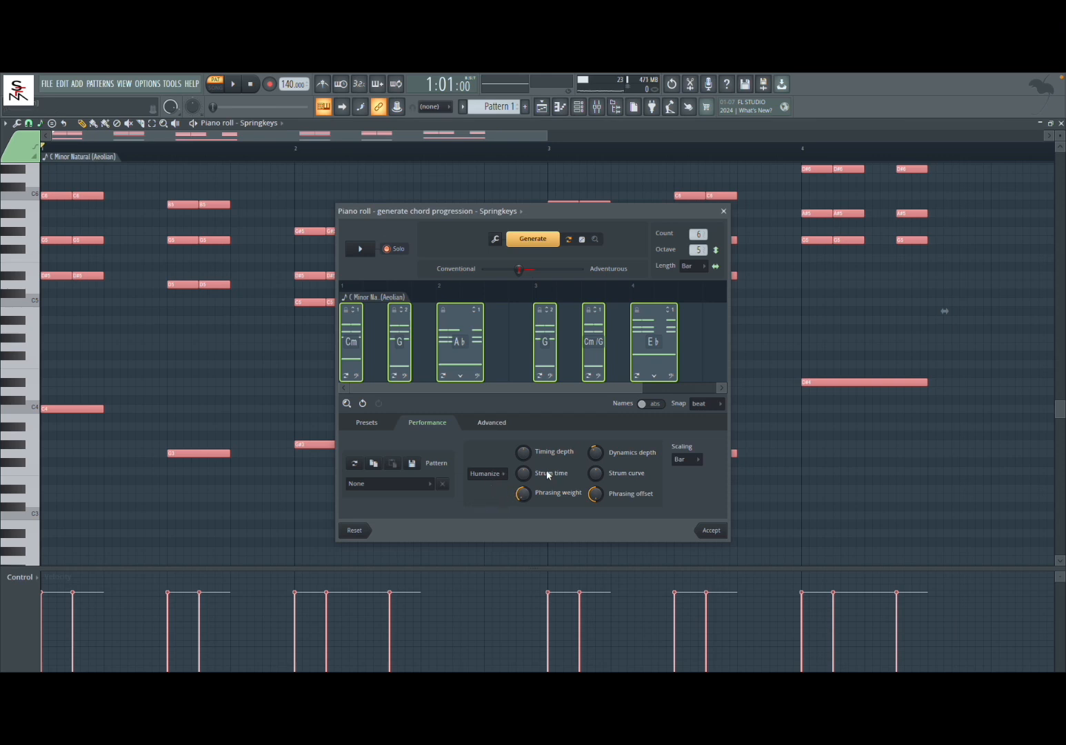
click(427, 484)
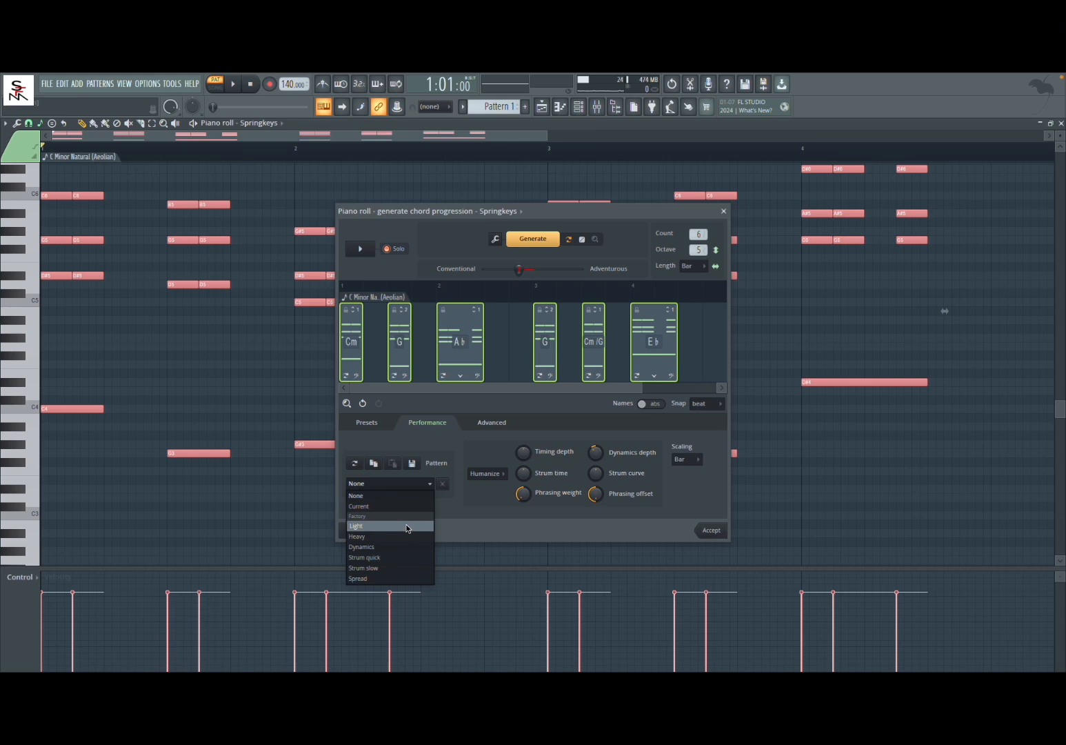
click(407, 527)
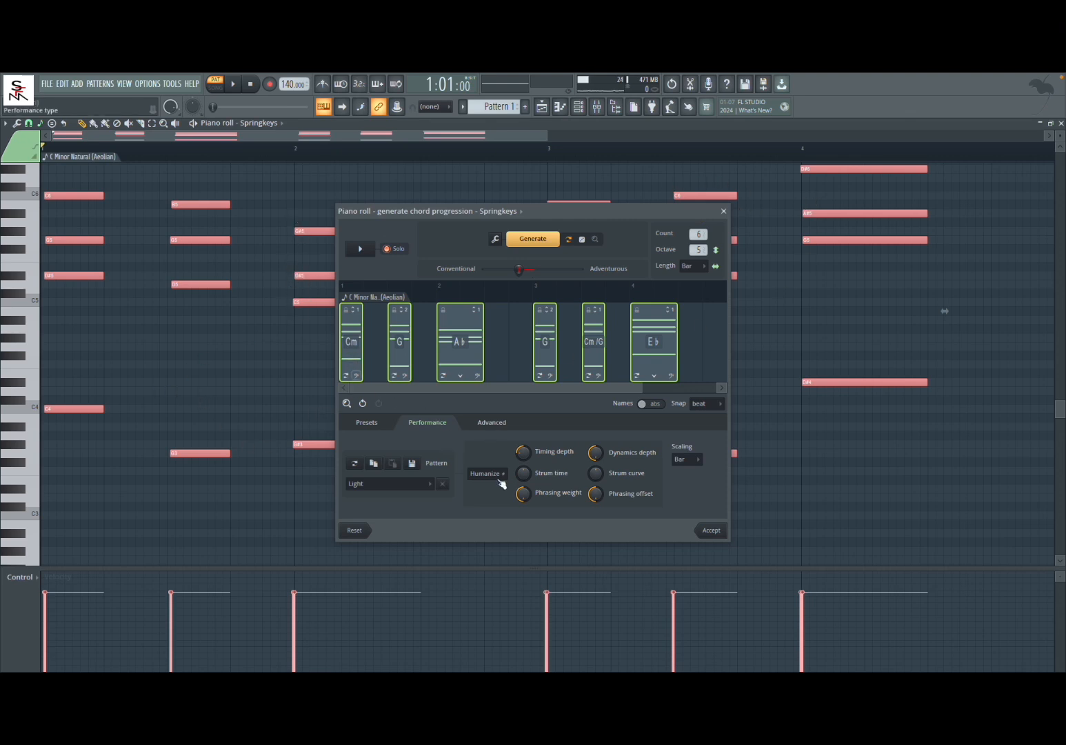
click(400, 485)
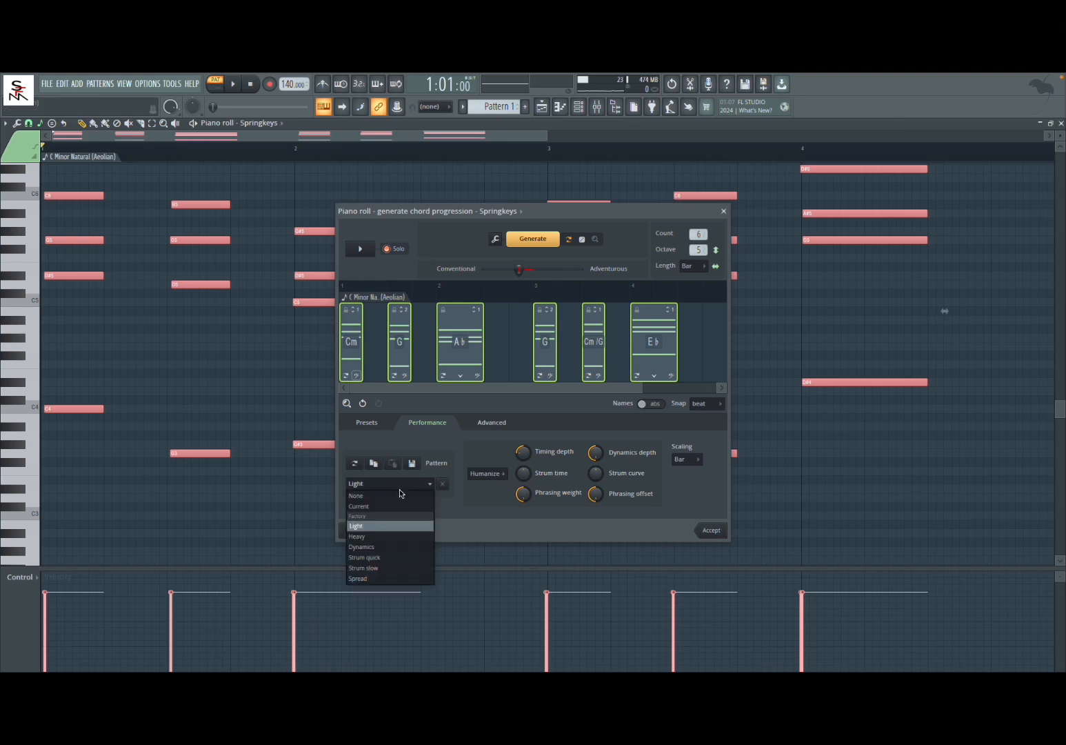
click(400, 495)
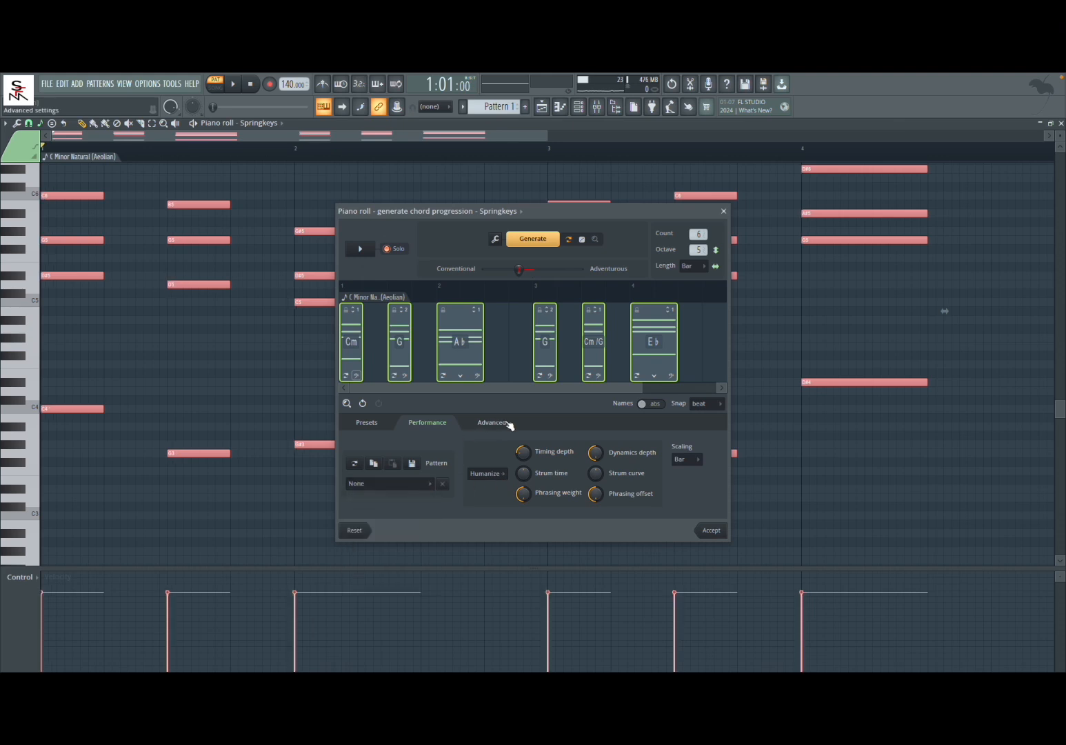
Step: View the generator's advanced settings and return to its preset settings
click(492, 426)
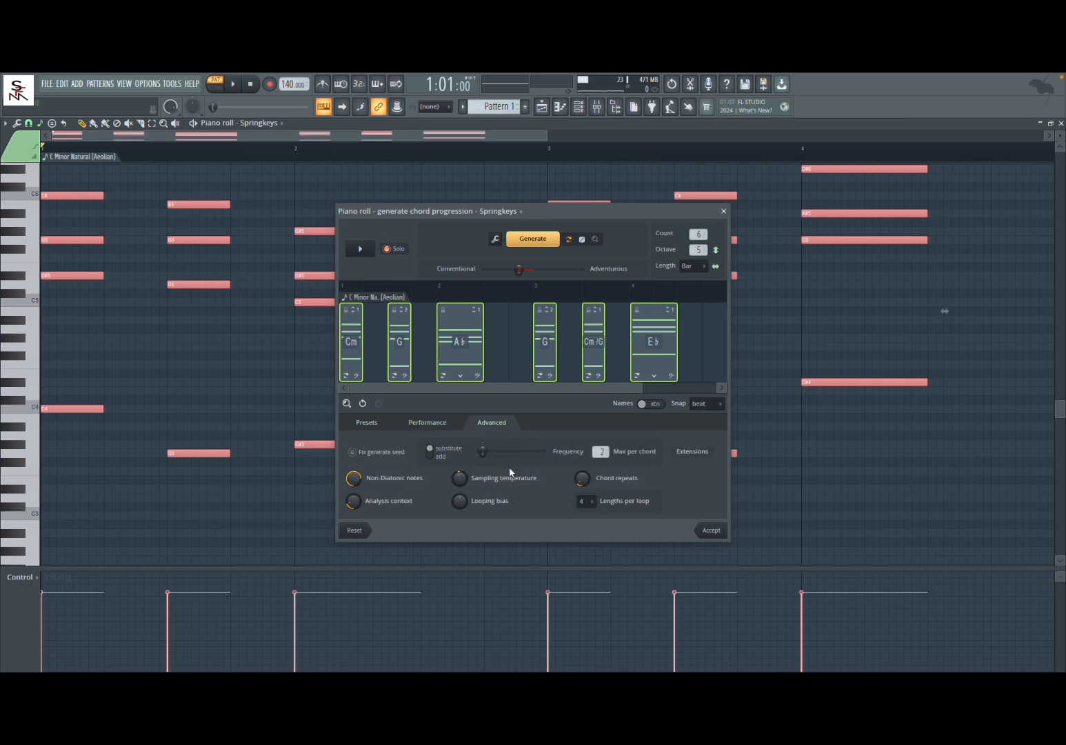
click(429, 422)
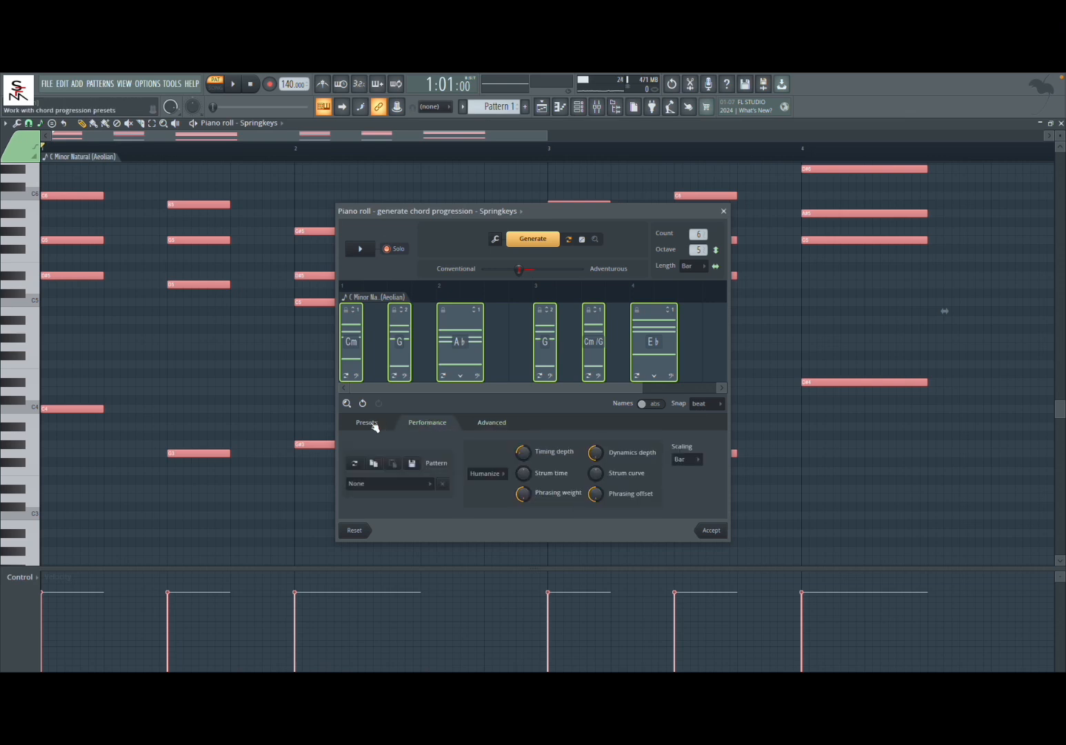
click(371, 423)
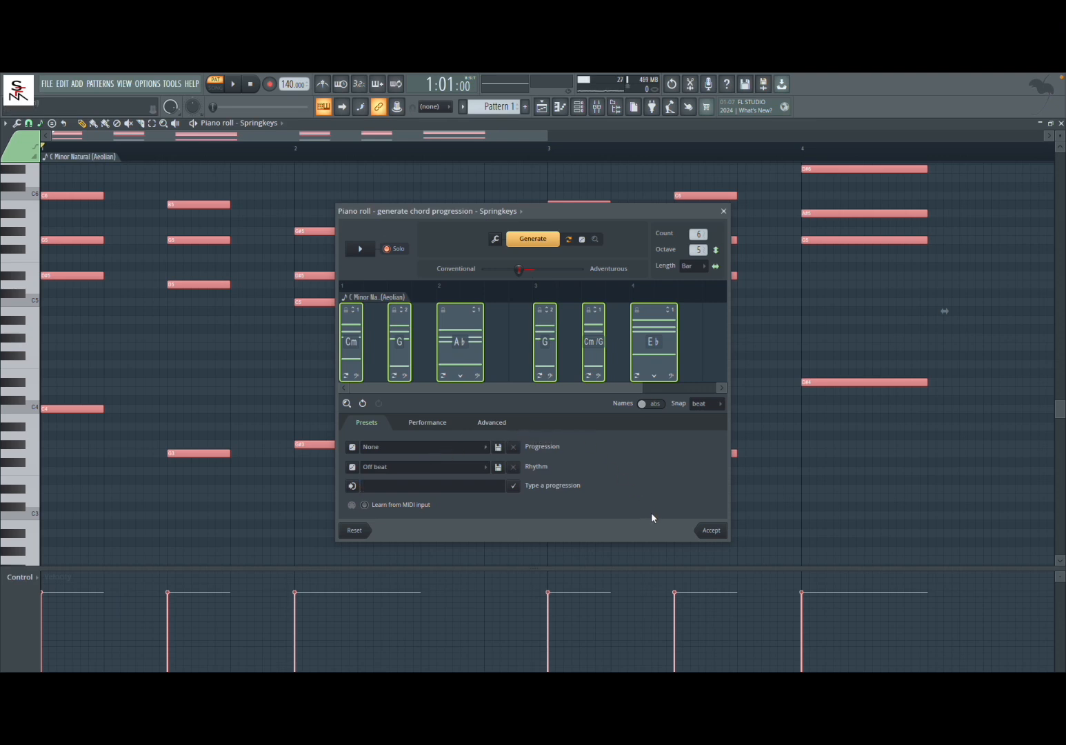
Step: Accept the generated chord progression into the piano roll and deselect its notes
click(712, 532)
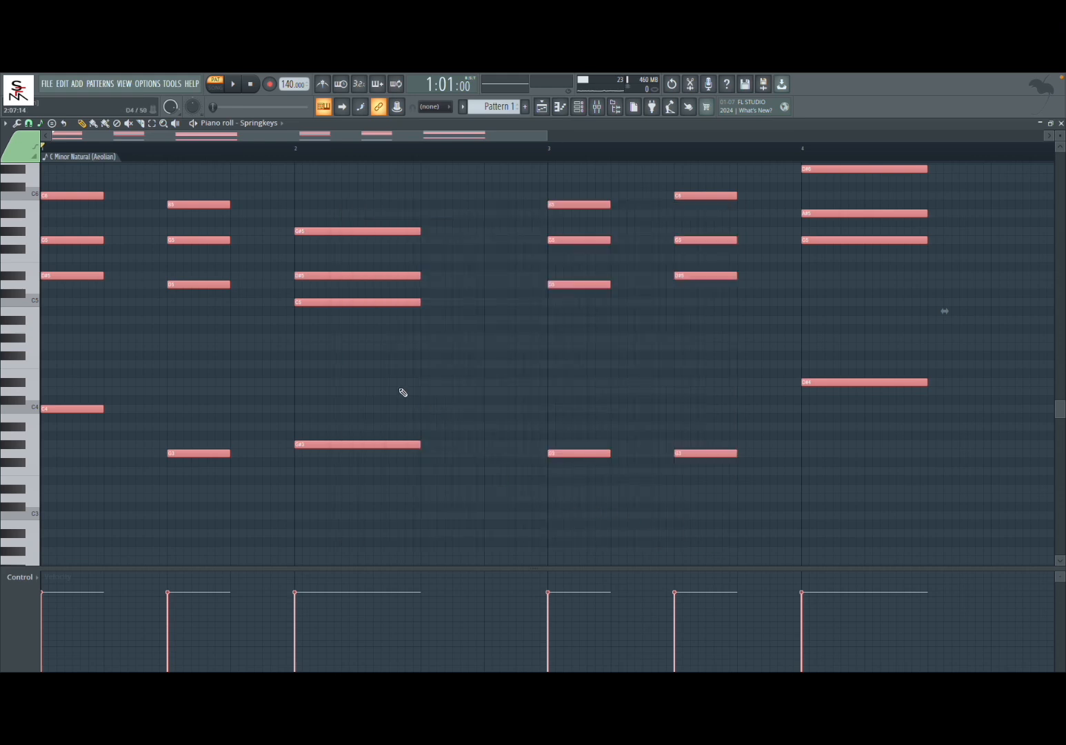
click(404, 394)
right_click(404, 391)
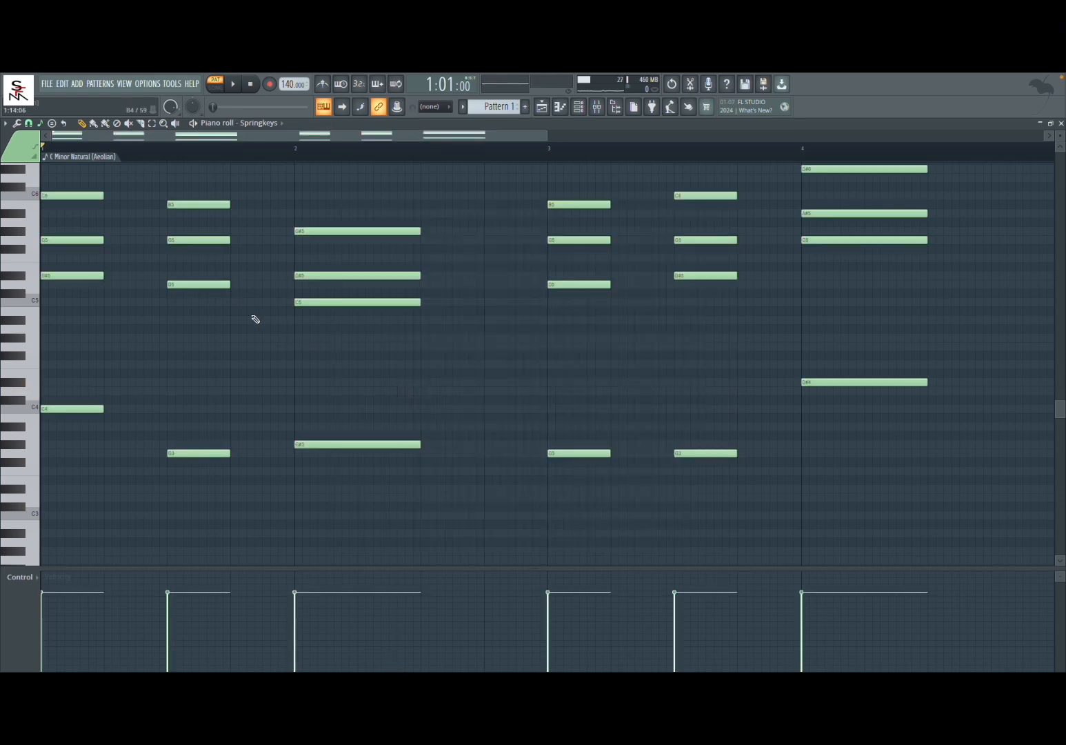
Step: Play the accepted progression in the piano roll, stop it and save the project
click(235, 85)
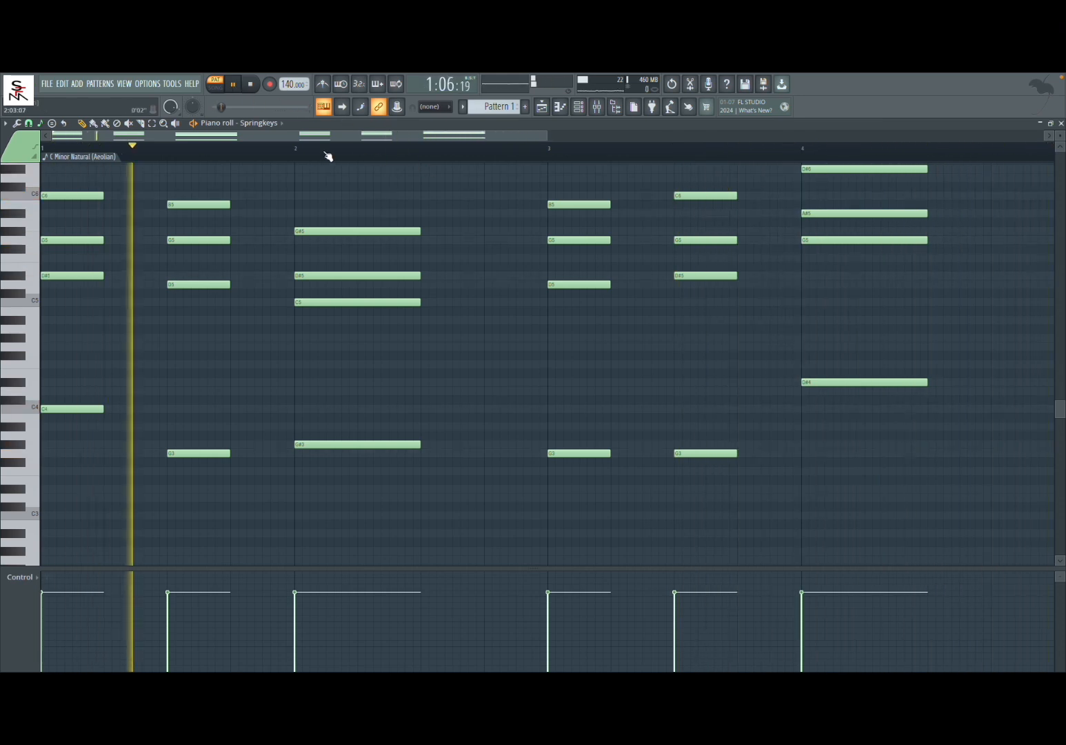
click(250, 84)
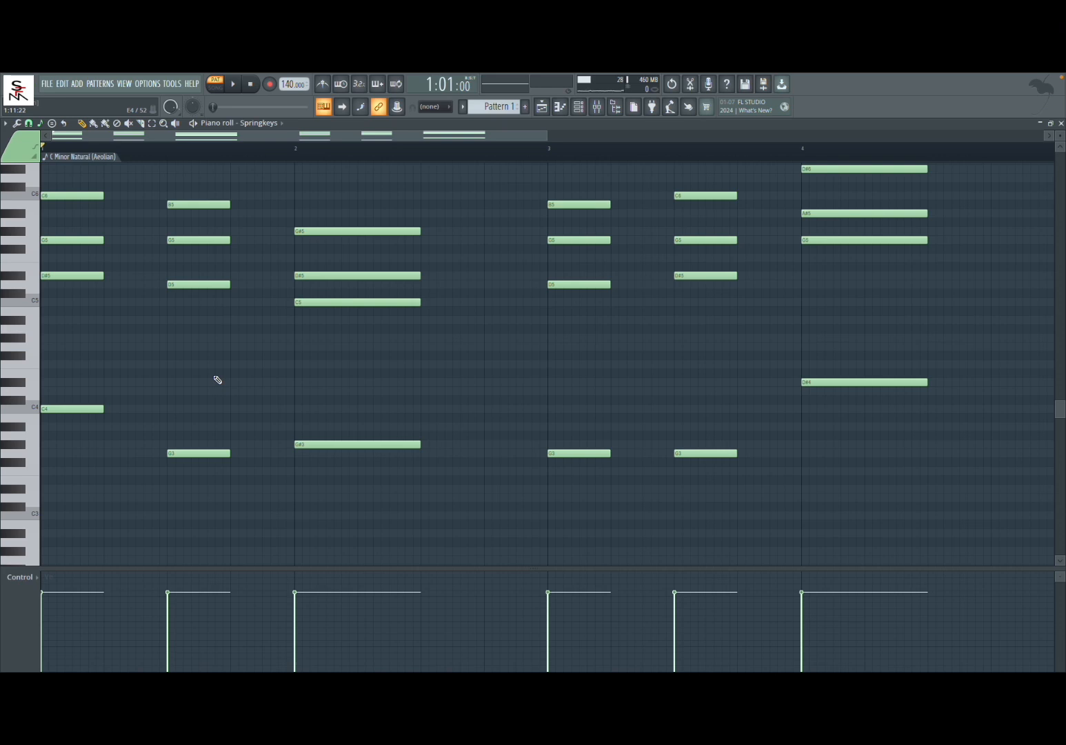
key(ctrl+s)
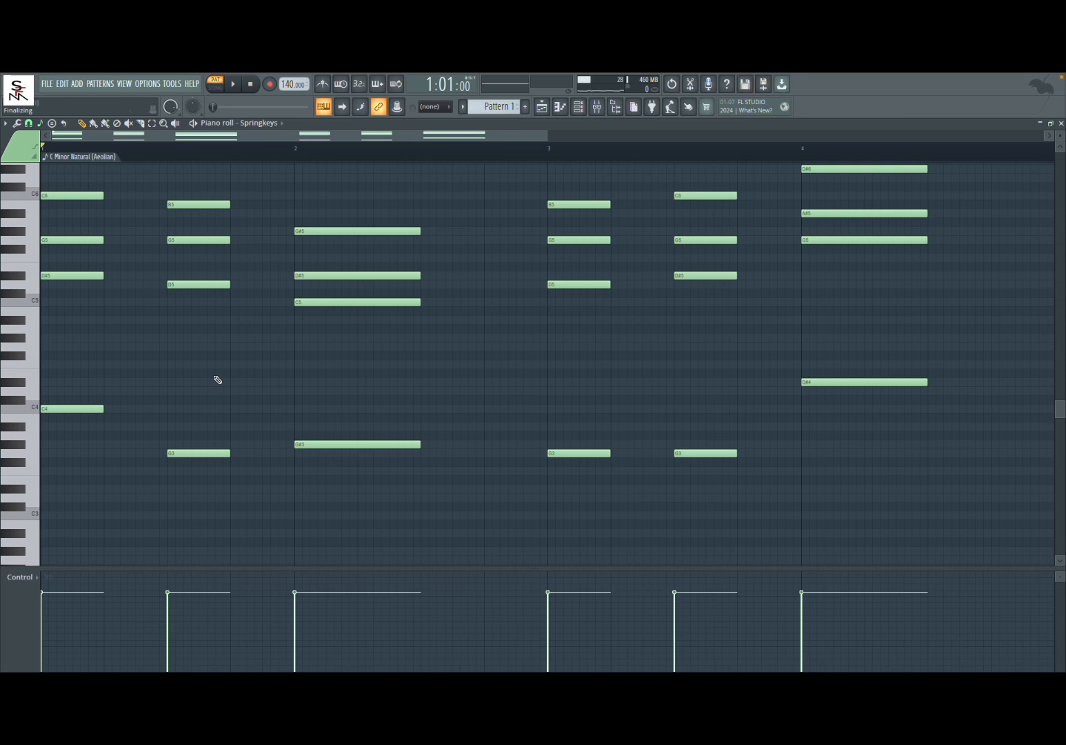